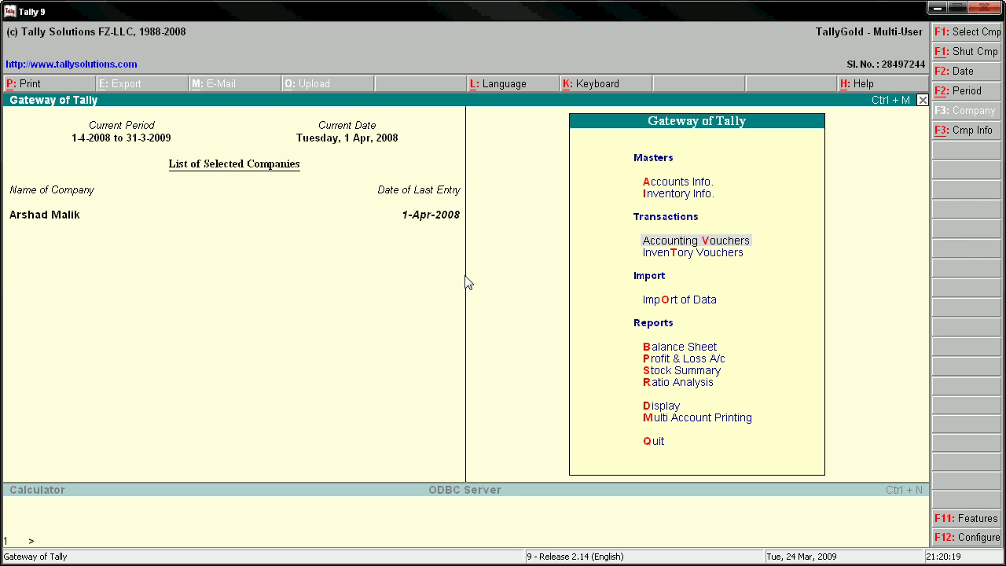
# From accounting voucher entry, enable debit/credit notes with invoice mode for both credit and debit notes in the company's accounting features.
pyautogui.press('Return')
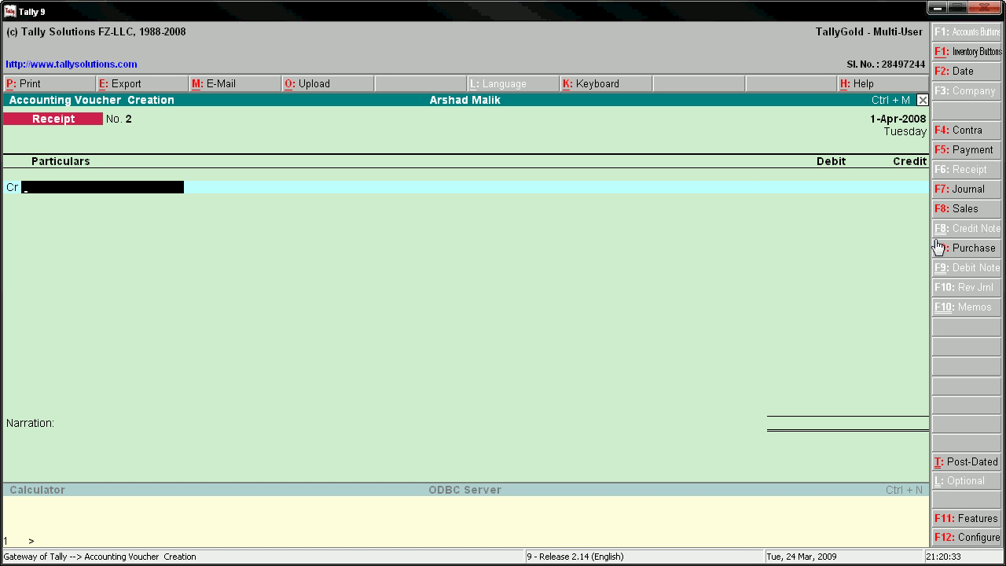
pyautogui.click(962, 523)
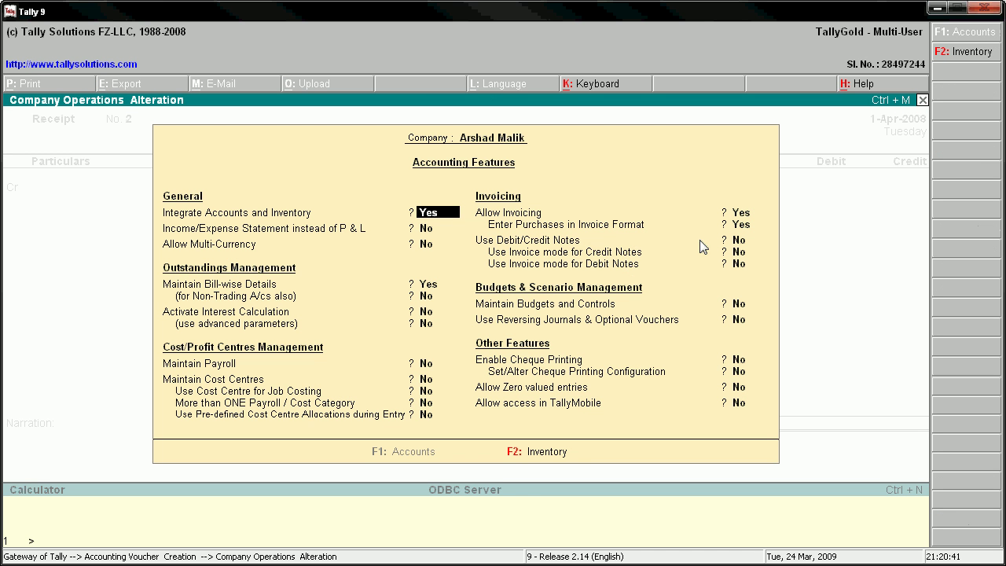
pyautogui.click(741, 240)
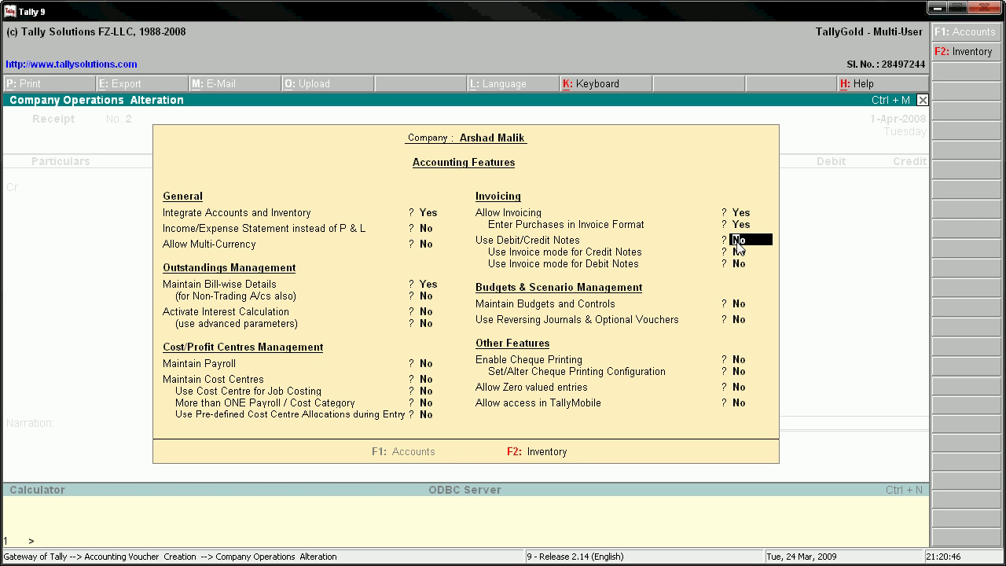
pyautogui.press('y')
pyautogui.press('Return')
pyautogui.press('Return')
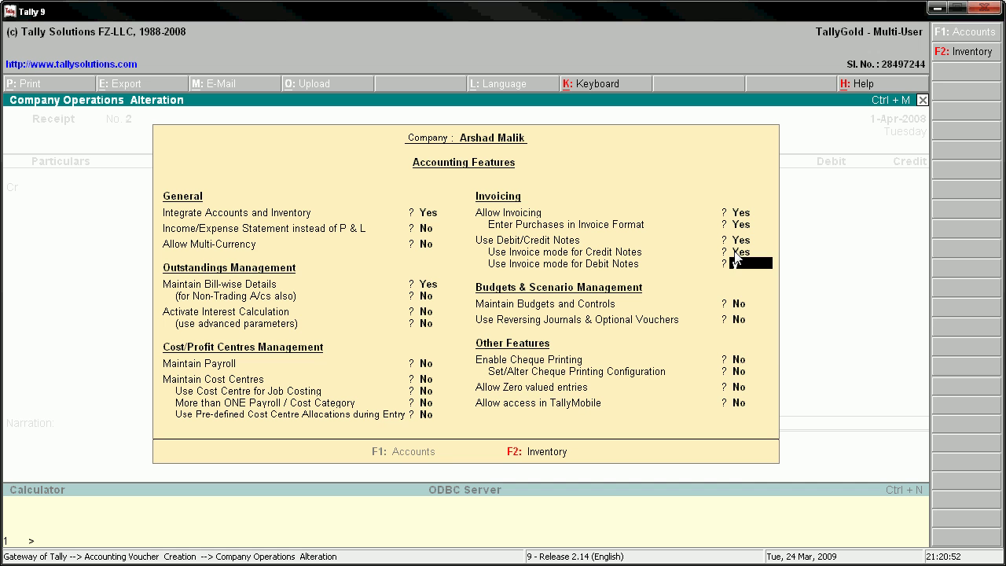
pyautogui.press('Return')
pyautogui.press('Return')
pyautogui.press('Return')
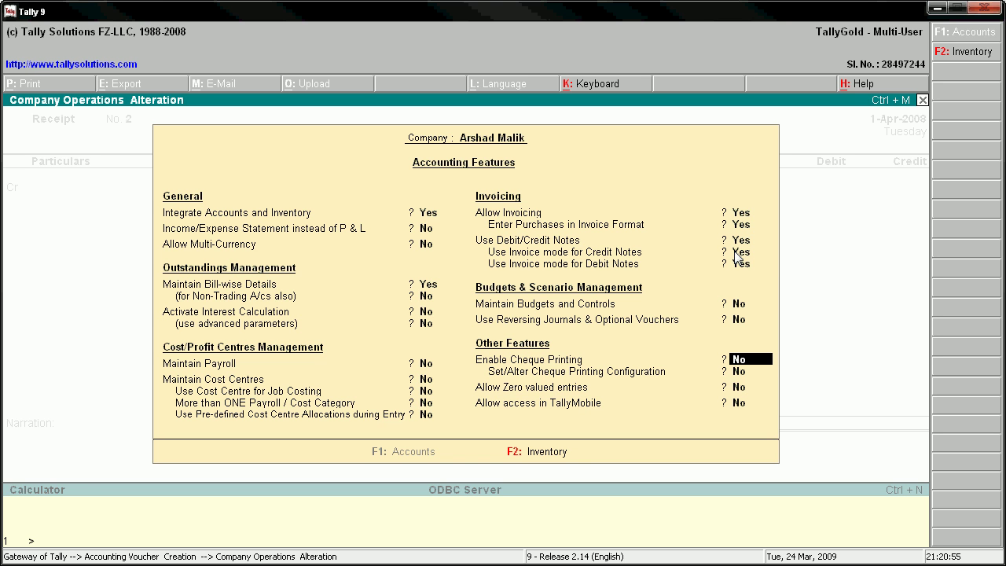
pyautogui.hotkey('ctrl', 'a')
pyautogui.press('Return')
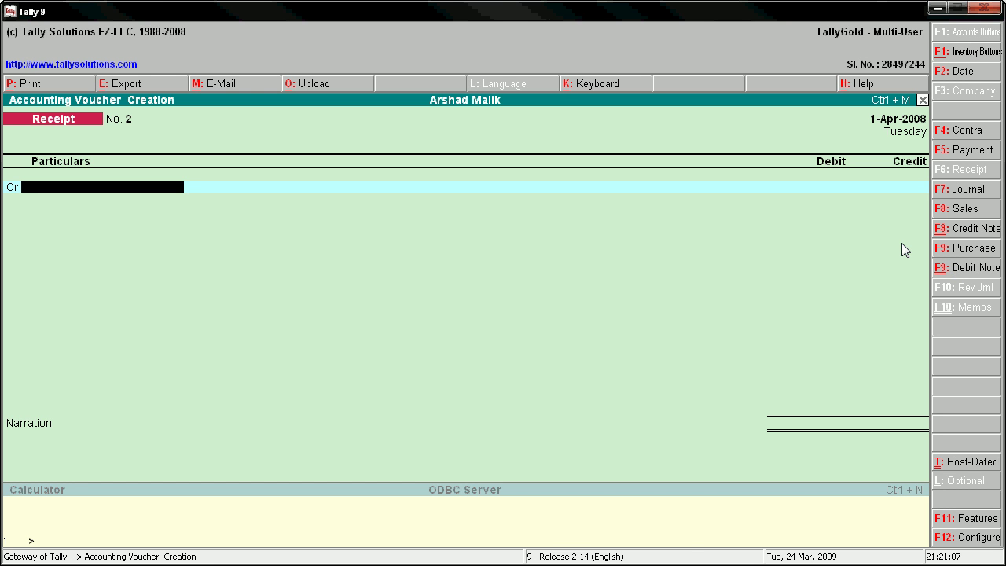
# Start a purchase voucher with reference 1, Cash as the party account and Purchases as the purchase ledger.
pyautogui.click(953, 250)
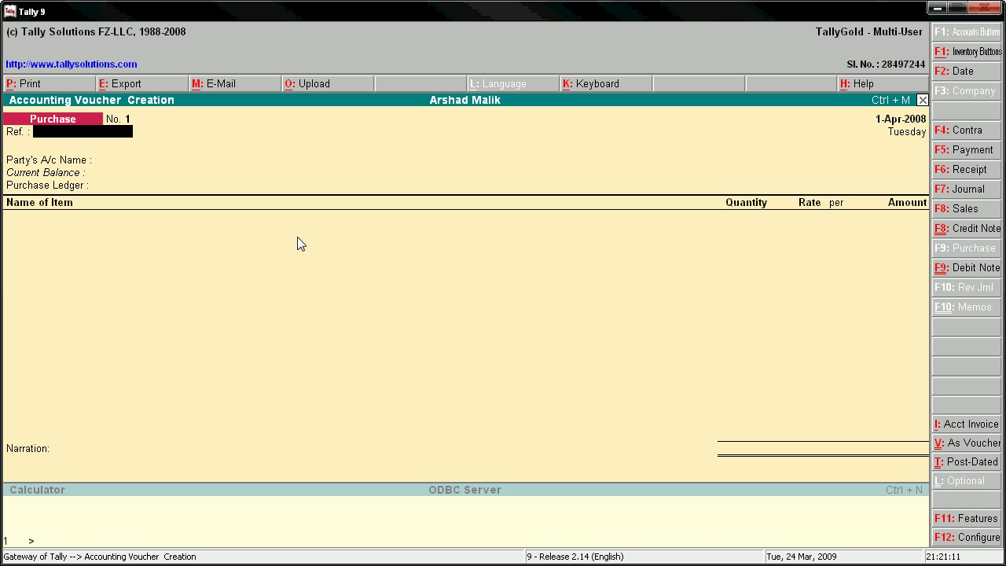
pyautogui.press('Return')
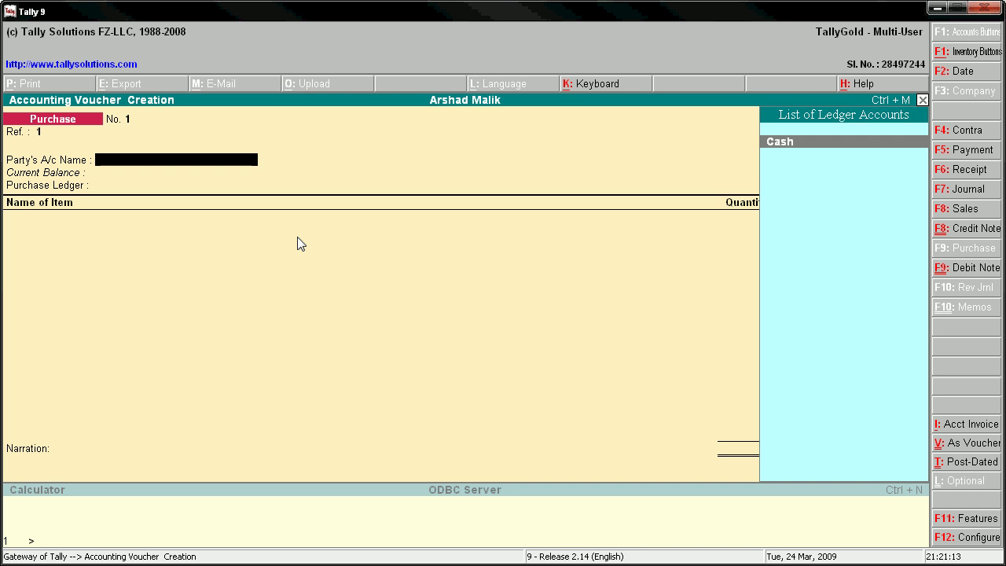
pyautogui.press('Return')
pyautogui.press('Return')
pyautogui.press('Return')
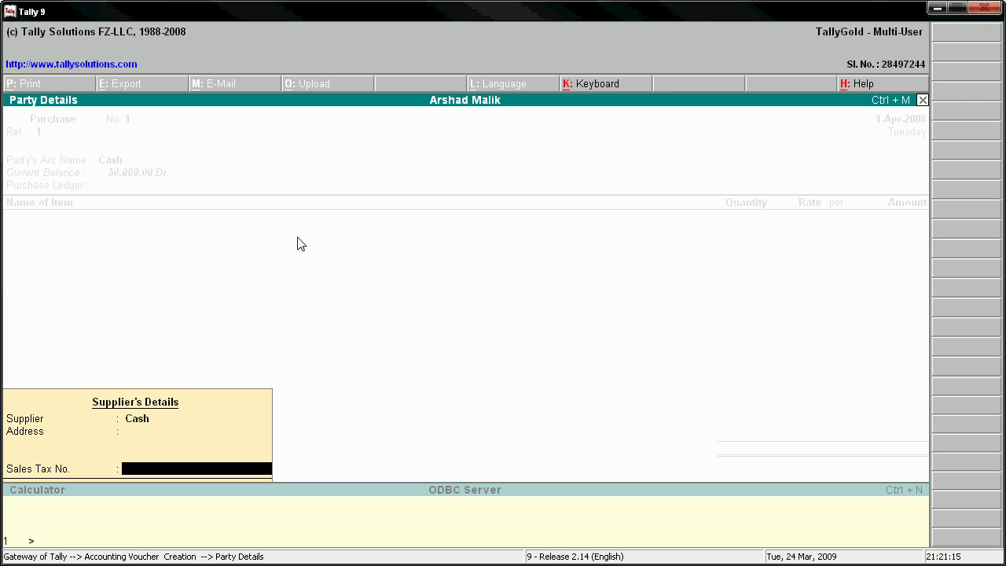
pyautogui.press('Return')
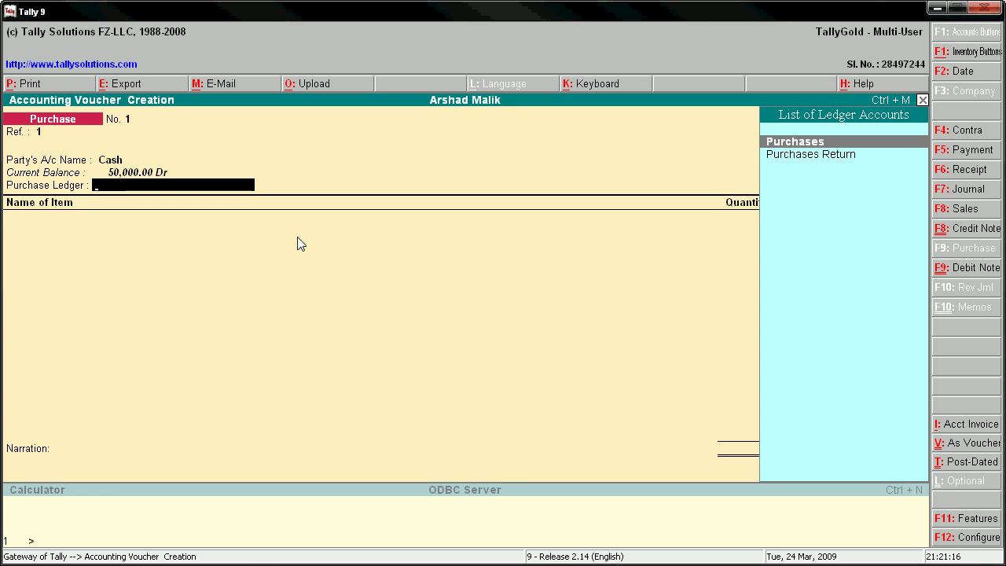
pyautogui.press('Return')
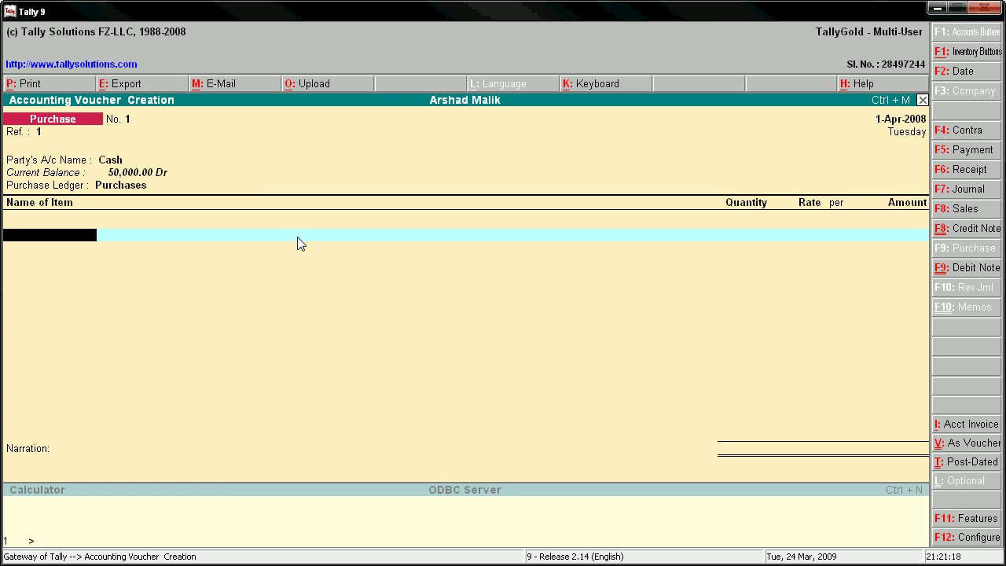
# Add 10 pcs of Computer at a rate of 3,000 and save the purchase voucher without a narration.
pyautogui.write('C')
pyautogui.press('Return')
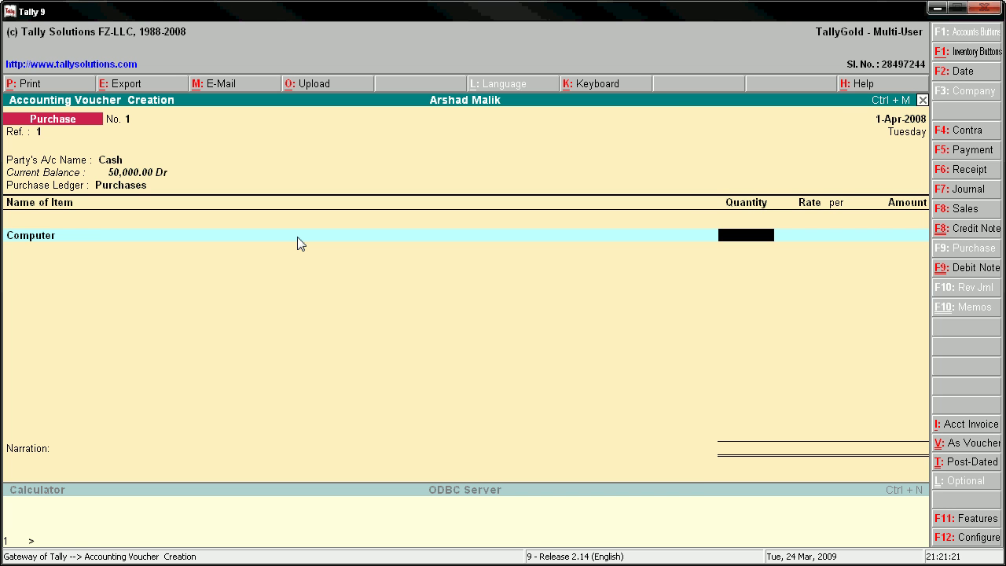
pyautogui.write('10')
pyautogui.press('Return')
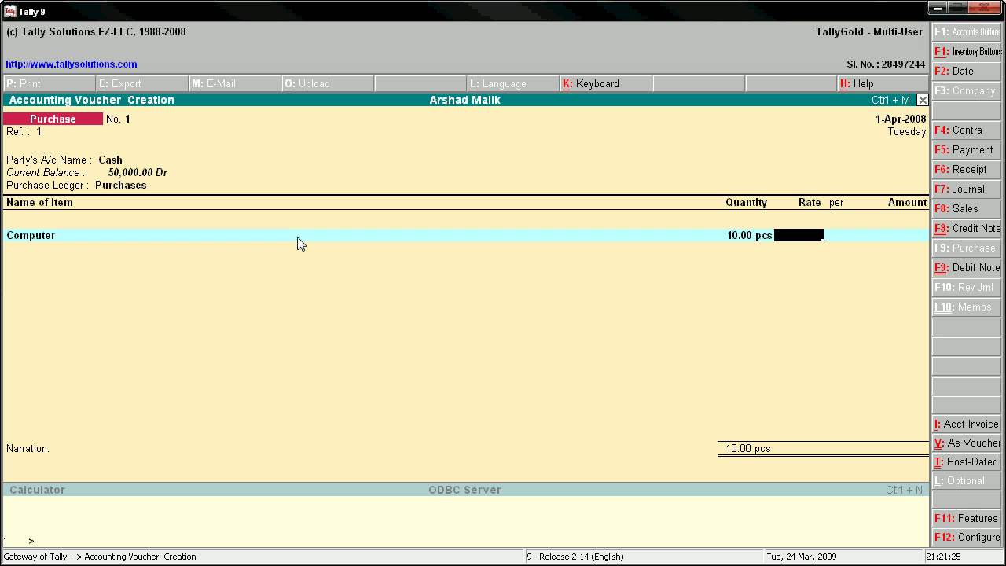
pyautogui.write('3000')
pyautogui.press('Return')
pyautogui.press('Return')
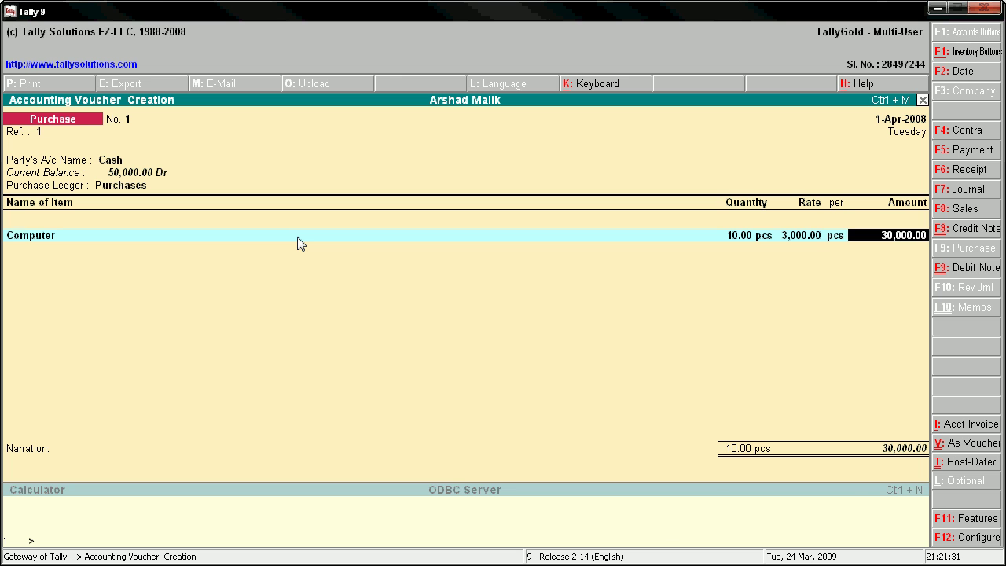
pyautogui.press('Return')
pyautogui.press('Return')
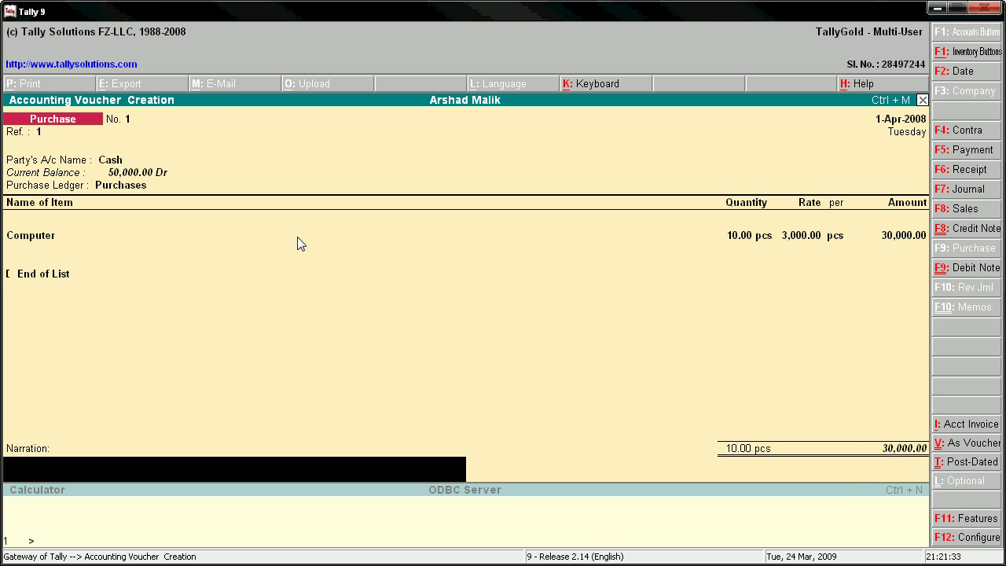
pyautogui.press('Return')
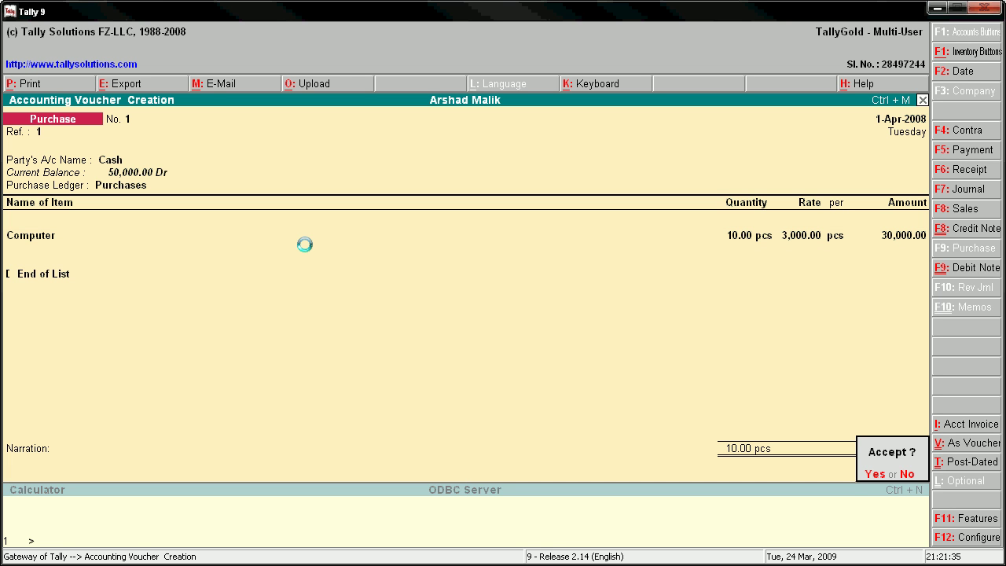
pyautogui.press('Return')
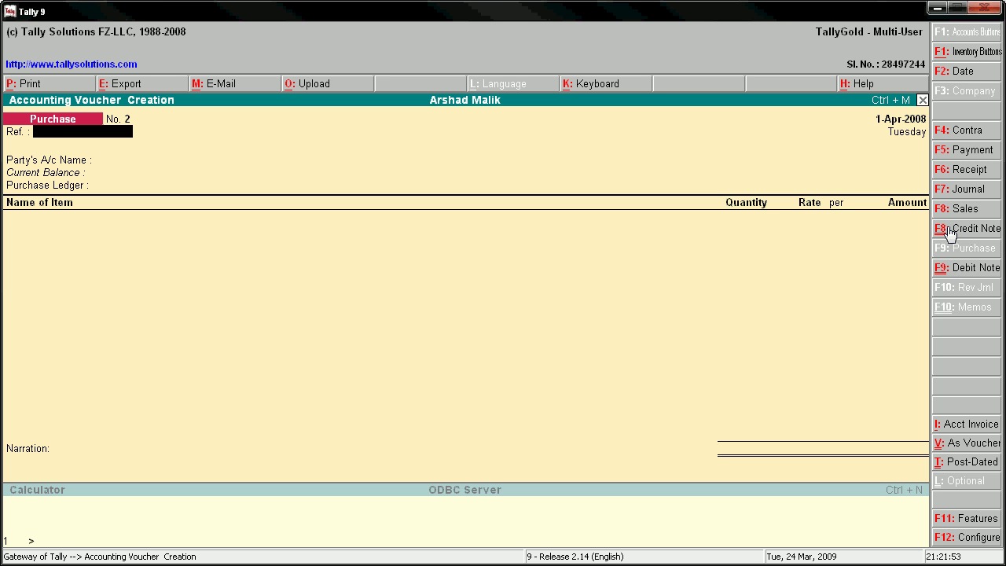
# Start a debit note with reference 11, Cash as the party account and Purchases Return as the purchase ledger.
pyautogui.click(958, 267)
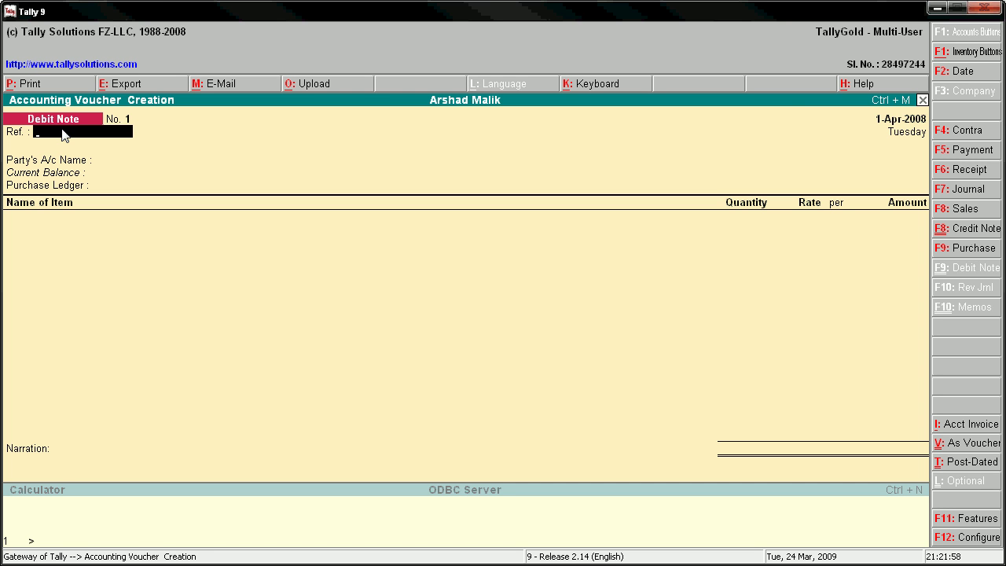
pyautogui.write('11')
pyautogui.press('Return')
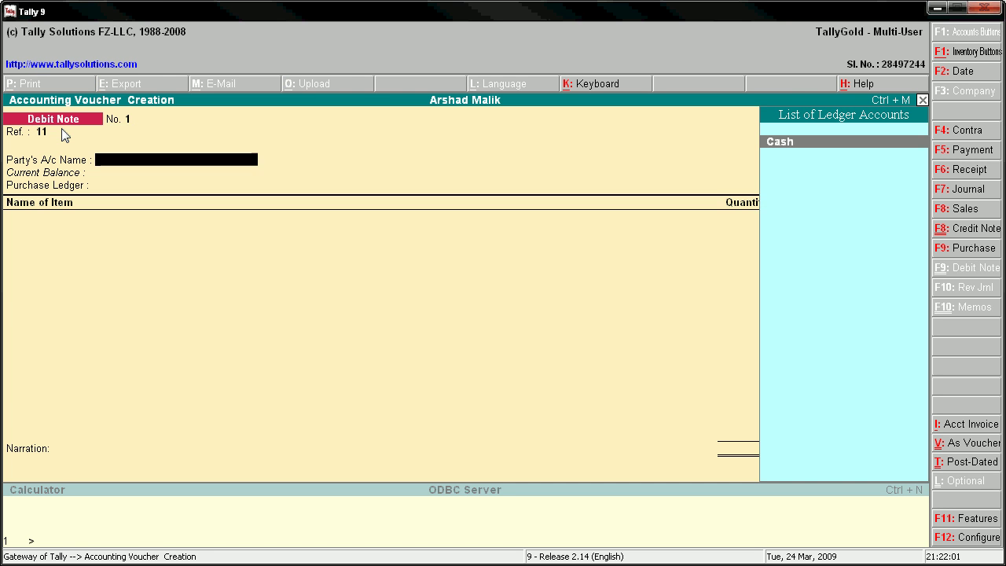
pyautogui.press('Return')
pyautogui.press('Return')
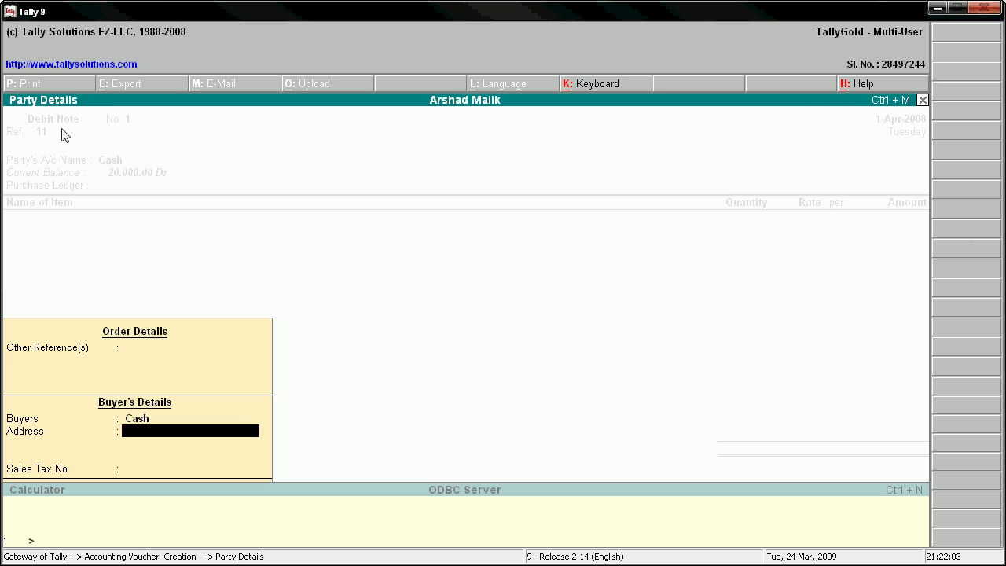
pyautogui.press('Return')
pyautogui.press('Return')
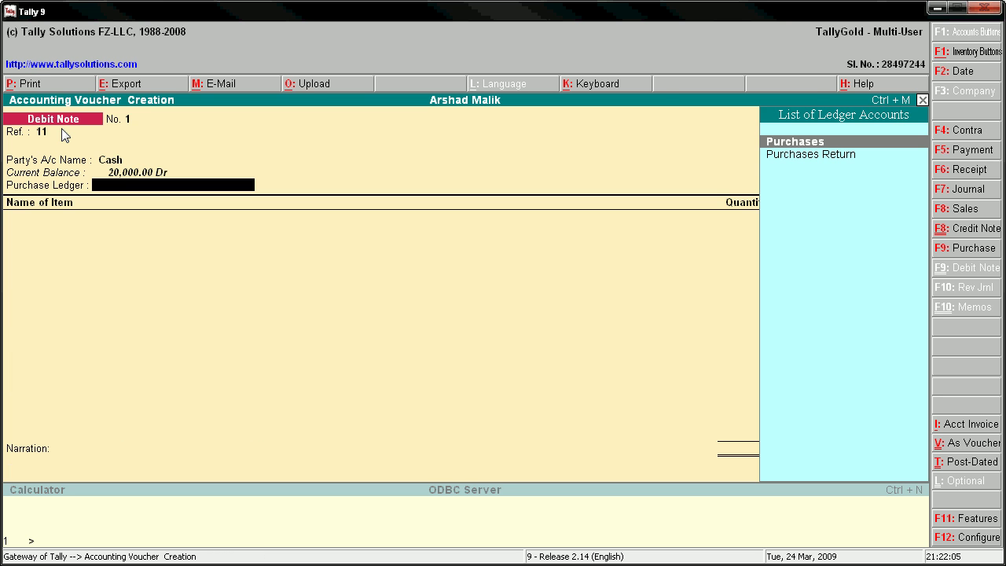
pyautogui.press('Down')
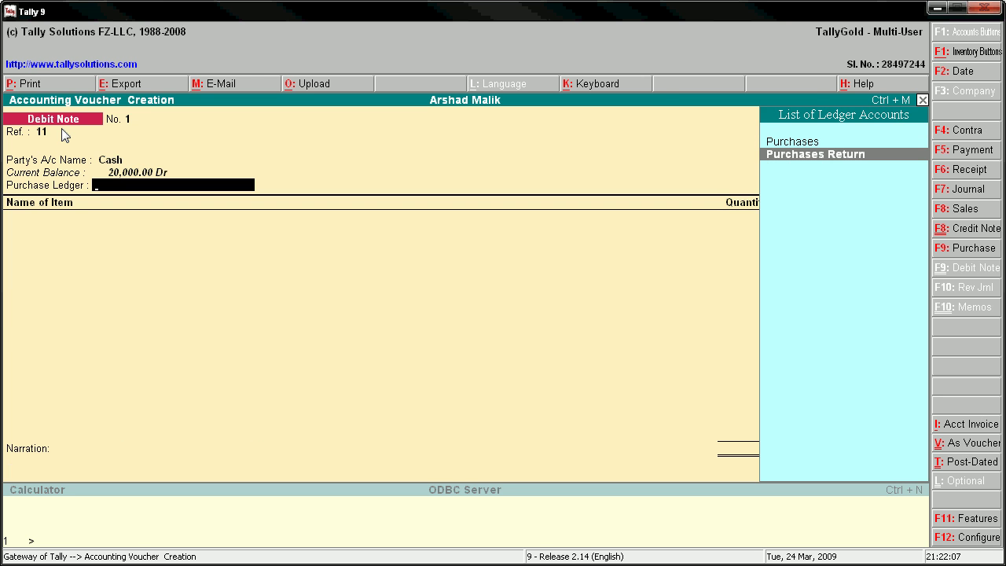
pyautogui.press('Up')
pyautogui.press('Down')
pyautogui.press('Return')
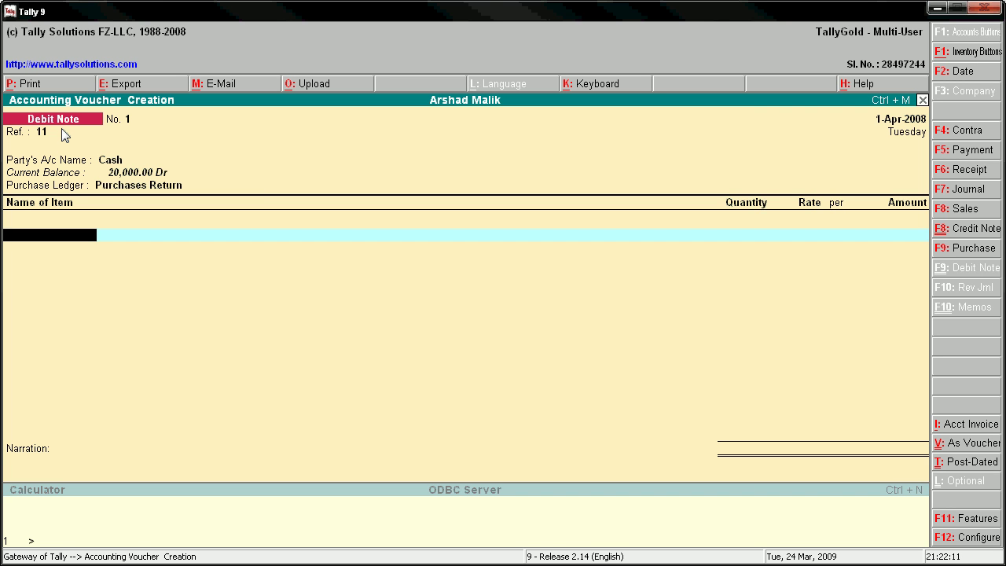
# Add 2 pcs of Computer at the 3,000 rate and save the debit note, staying in voucher entry.
pyautogui.write('C')
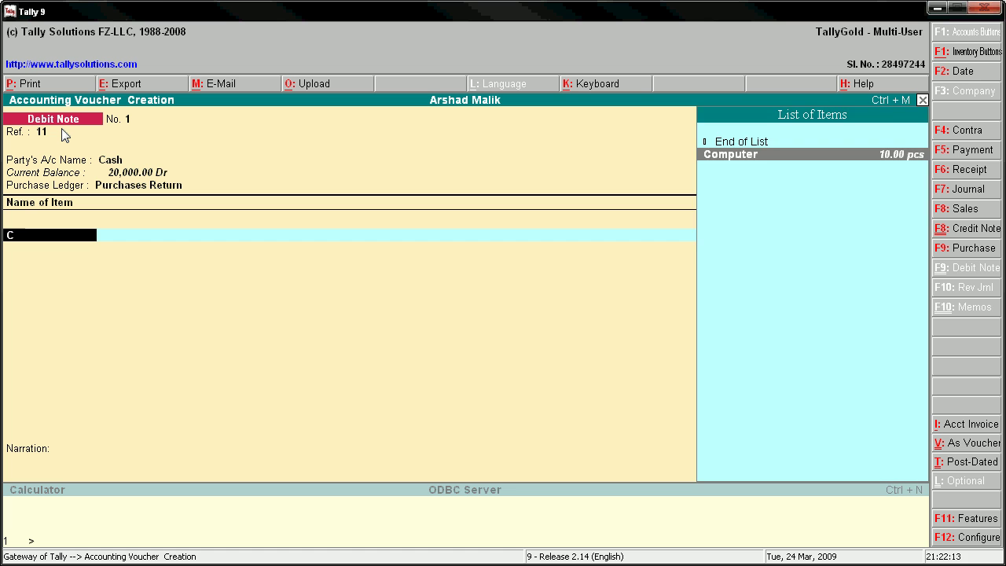
pyautogui.press('Return')
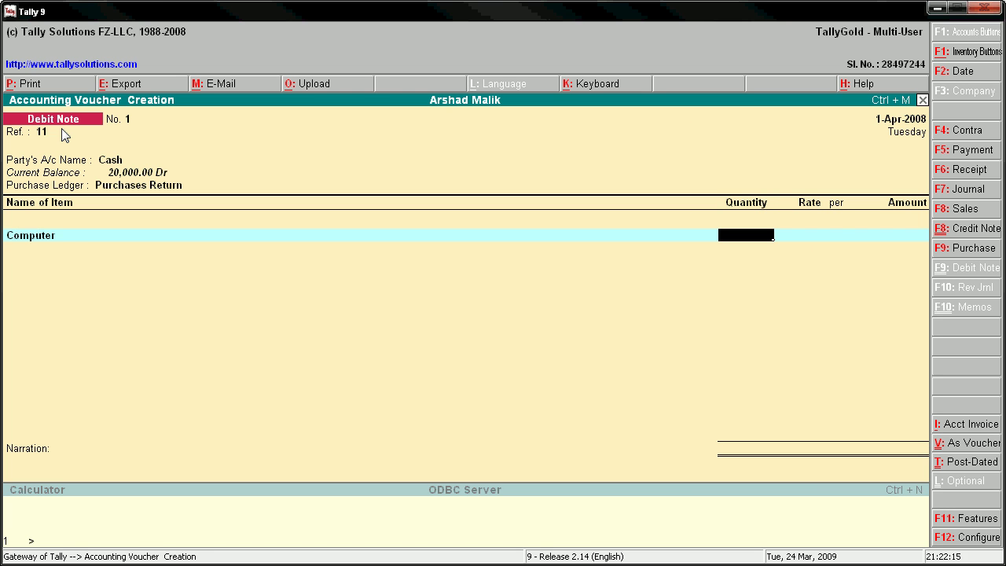
pyautogui.write('2')
pyautogui.press('Return')
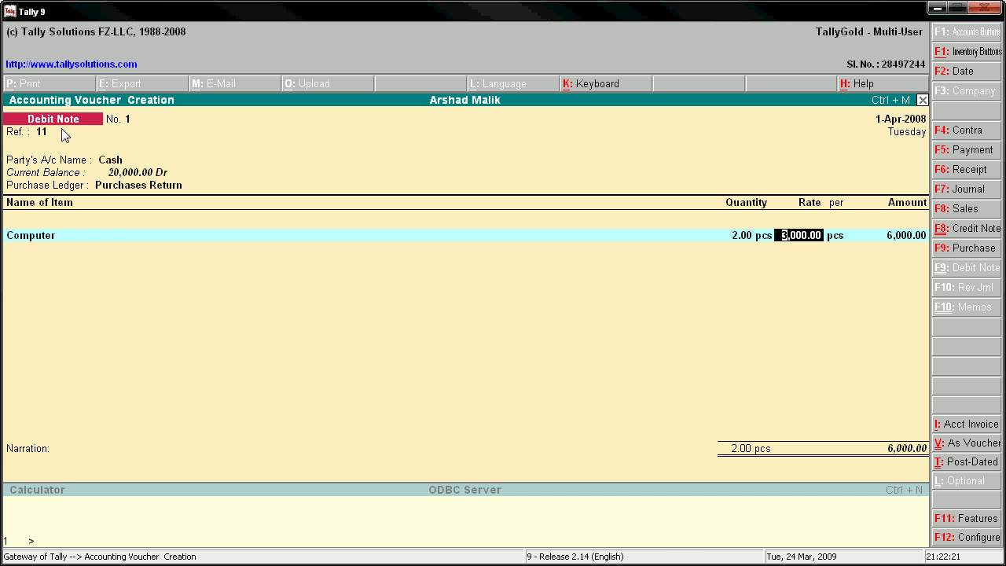
pyautogui.press('Return')
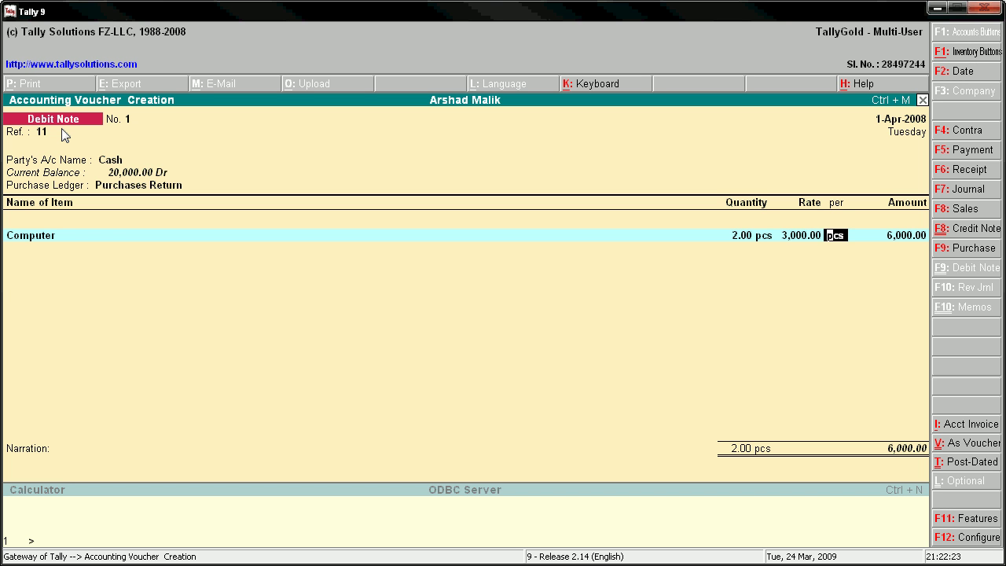
pyautogui.press('Return')
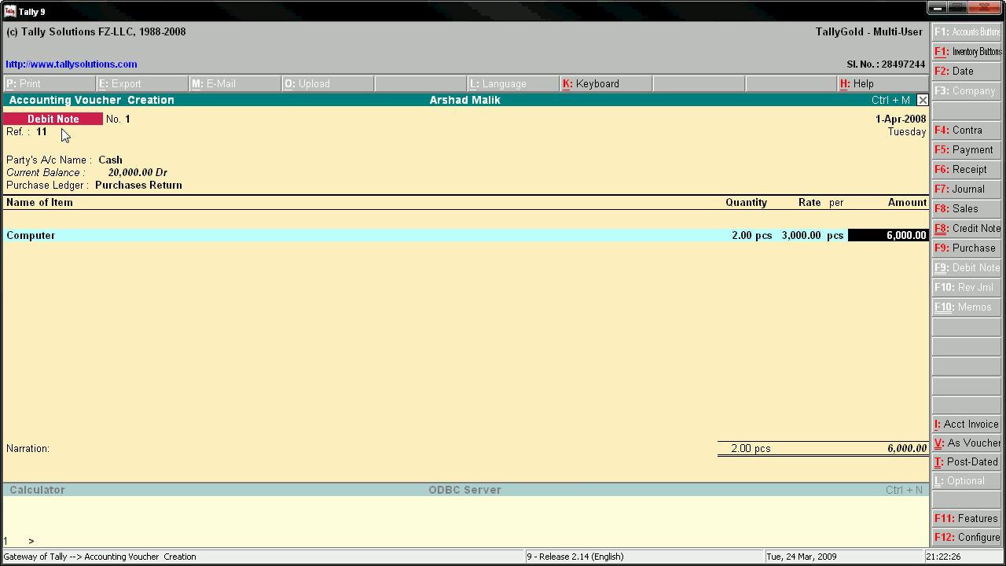
pyautogui.press('Return')
pyautogui.press('Return')
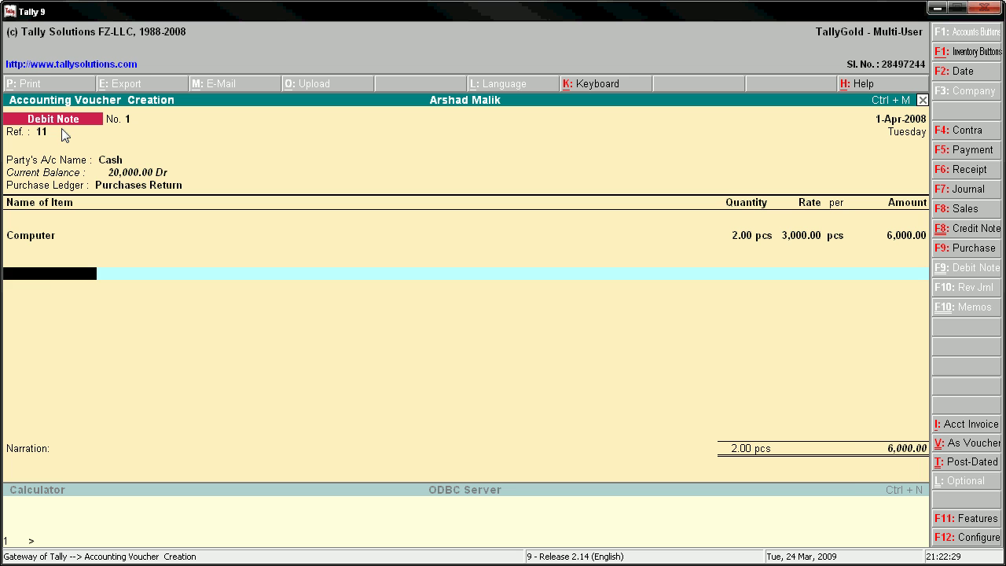
pyautogui.press('Return')
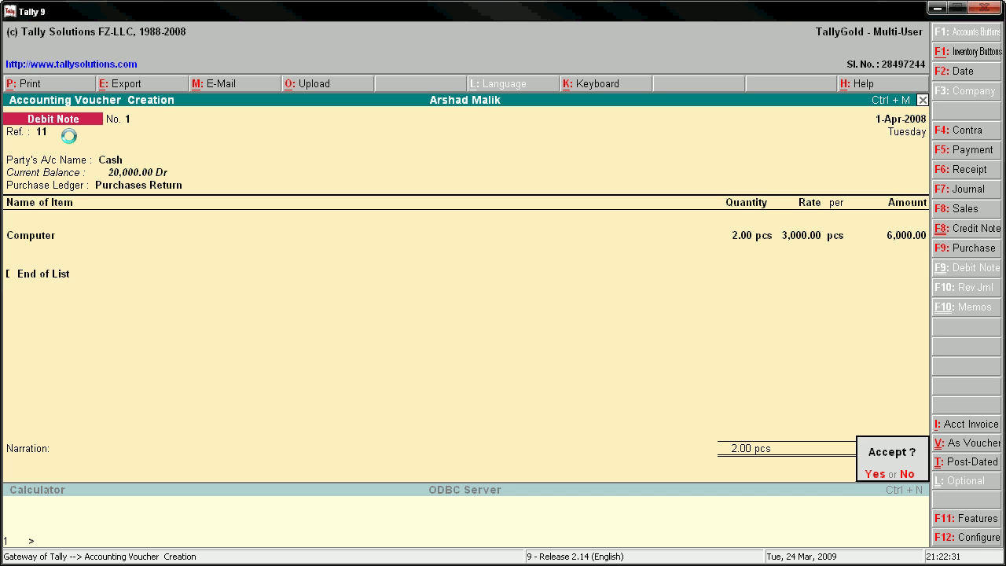
pyautogui.press('Return')
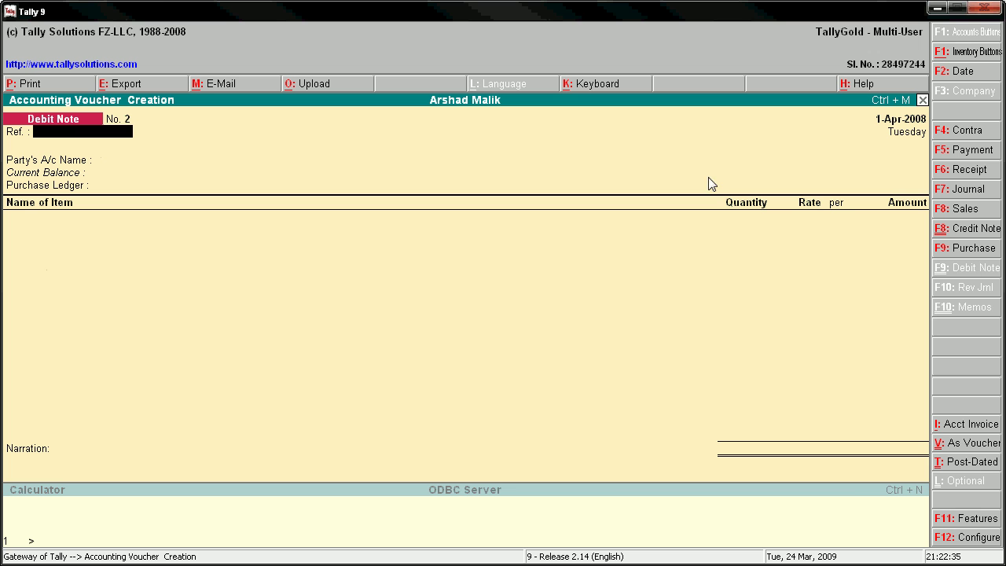
pyautogui.press('Escape')
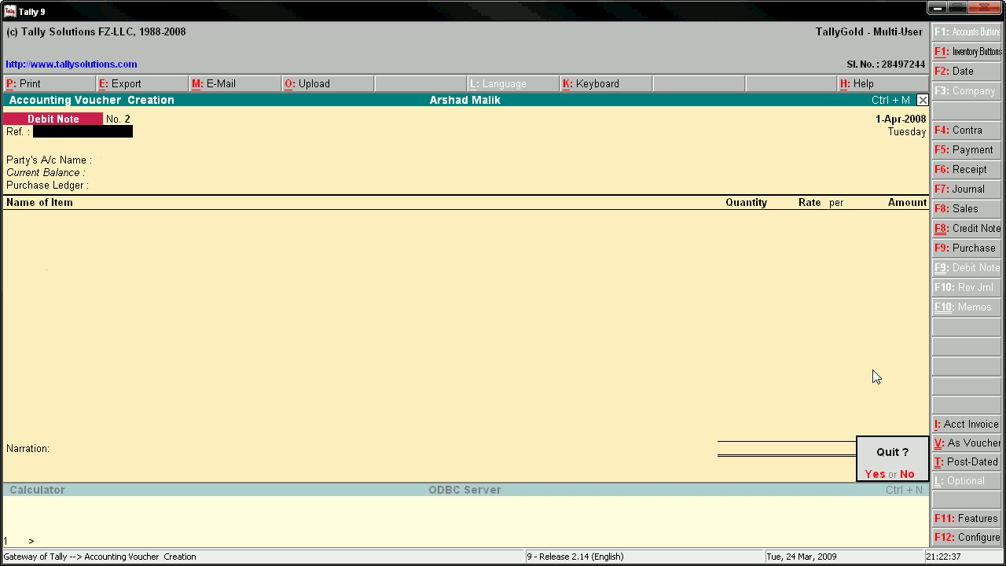
pyautogui.press('n')
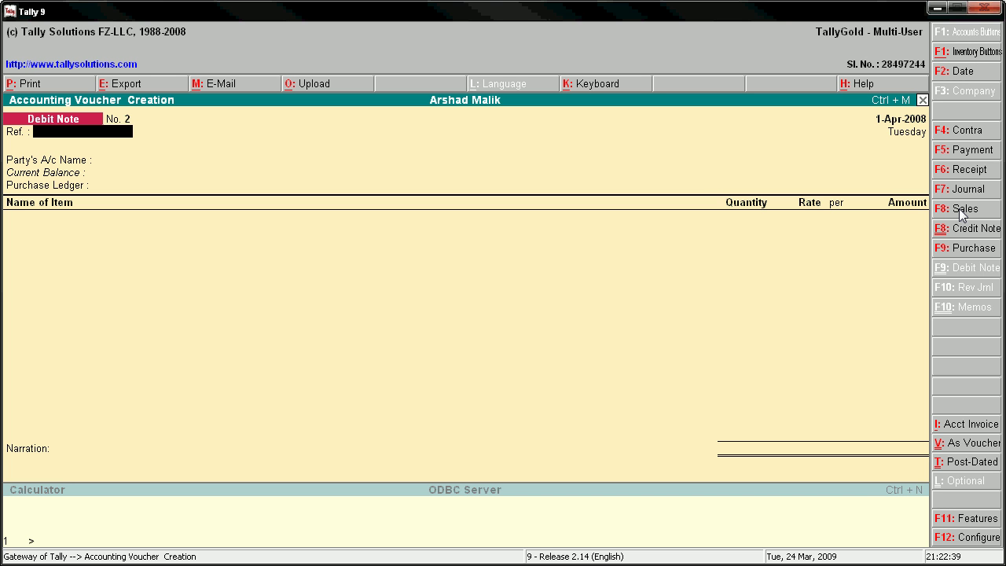
# Start a sales voucher with reference 1, Cash as the party account, blank party details and Sales as the sales ledger.
pyautogui.click(960, 209)
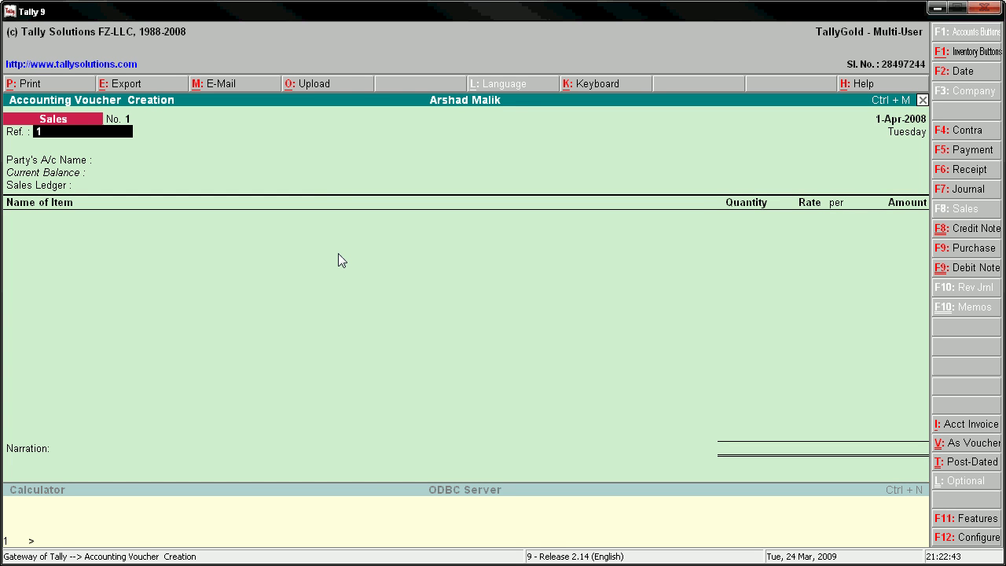
pyautogui.press('Return')
pyautogui.press('Return')
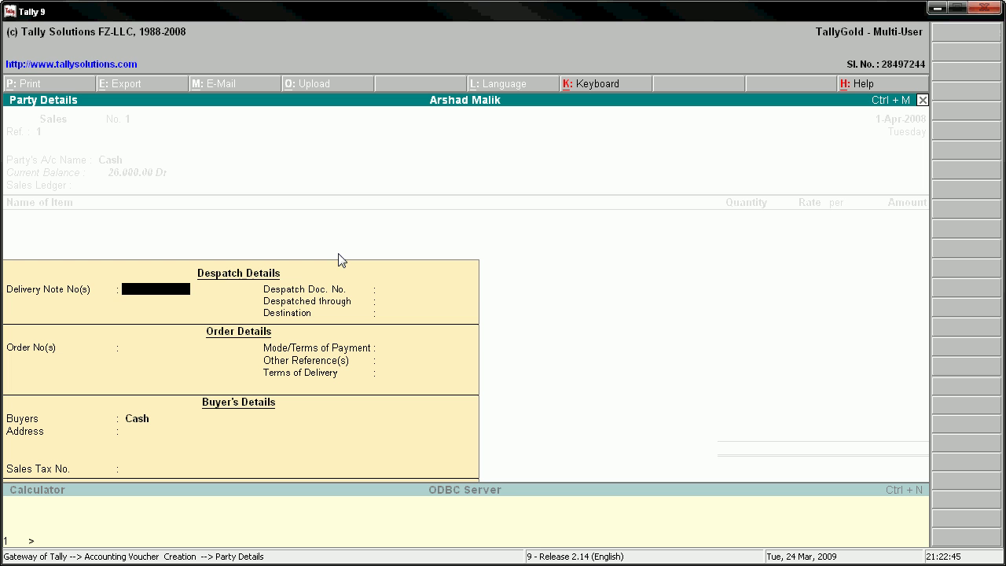
pyautogui.press('Return')
pyautogui.press('Return')
pyautogui.press('Return')
pyautogui.press('Return')
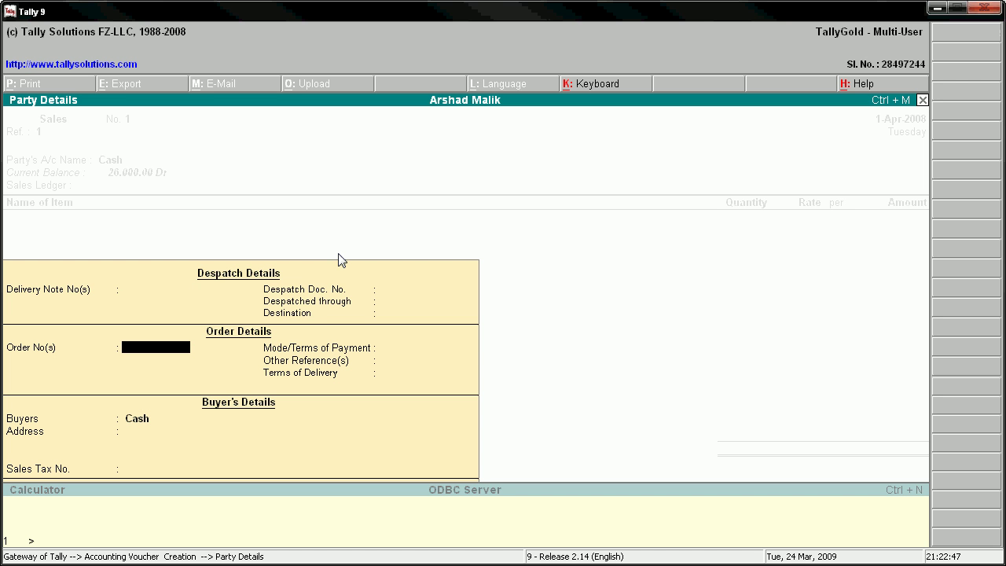
pyautogui.press('Return')
pyautogui.press('Return')
pyautogui.press('Return')
pyautogui.press('Return')
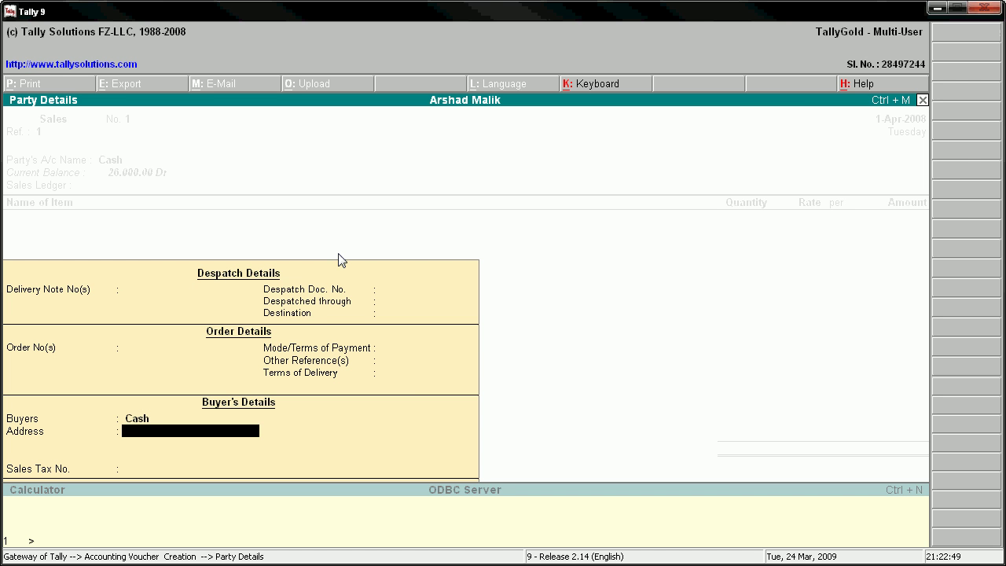
pyautogui.press('Return')
pyautogui.press('Return')
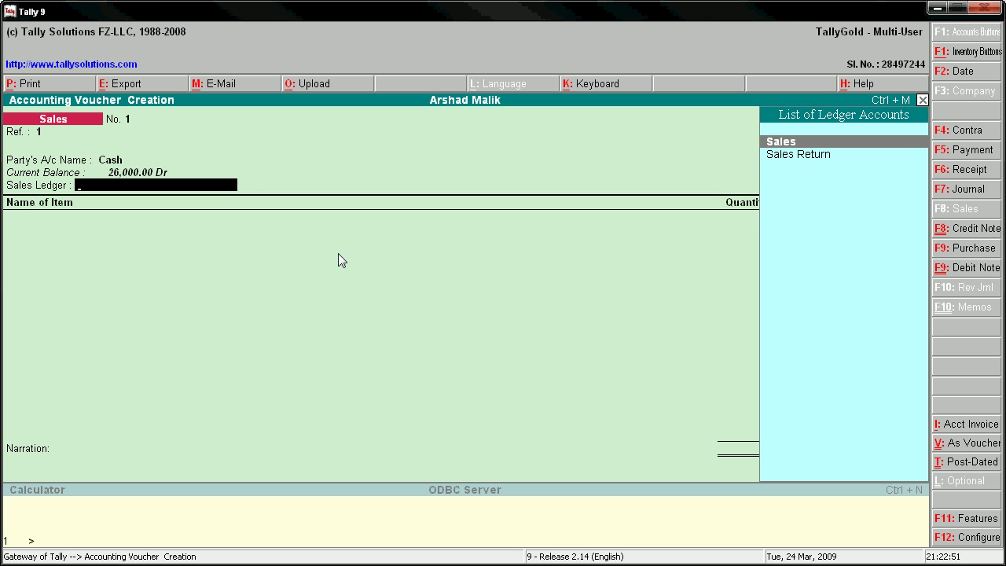
pyautogui.press('Return')
# Add 8 pcs of Computer at a rate of 5,000 and save the sales voucher without a narration.
pyautogui.write('C')
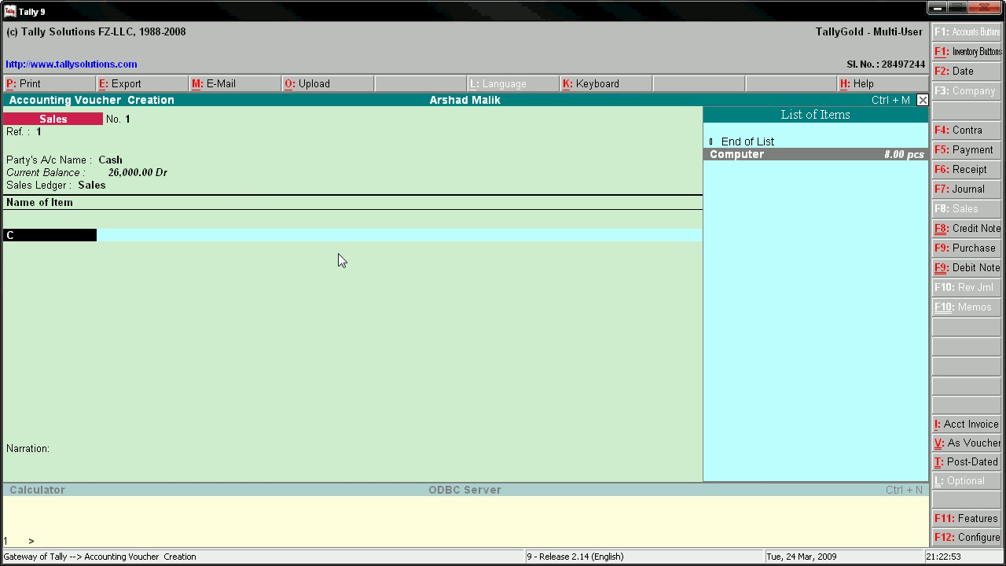
pyautogui.press('Return')
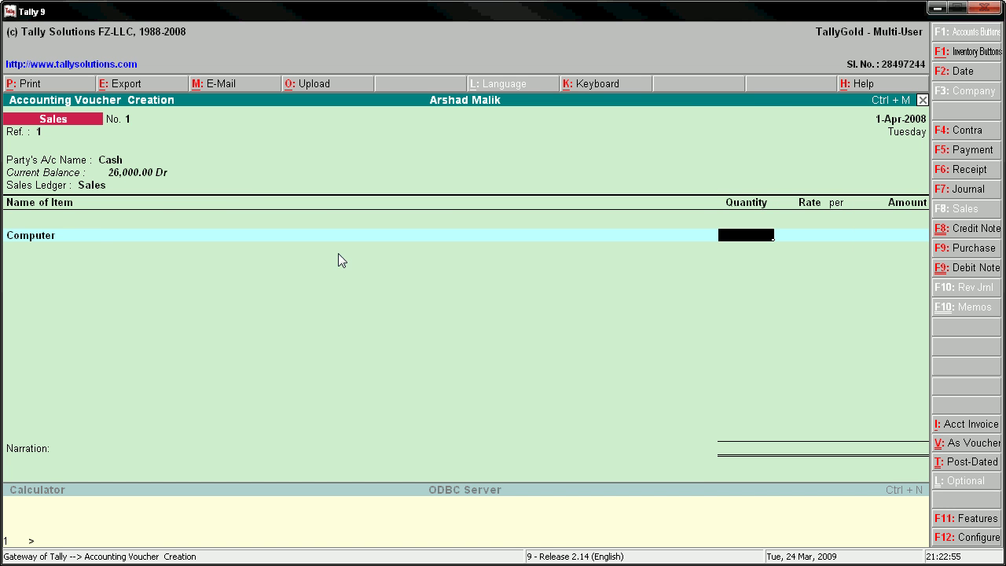
pyautogui.write('8')
pyautogui.press('Return')
pyautogui.write('500')
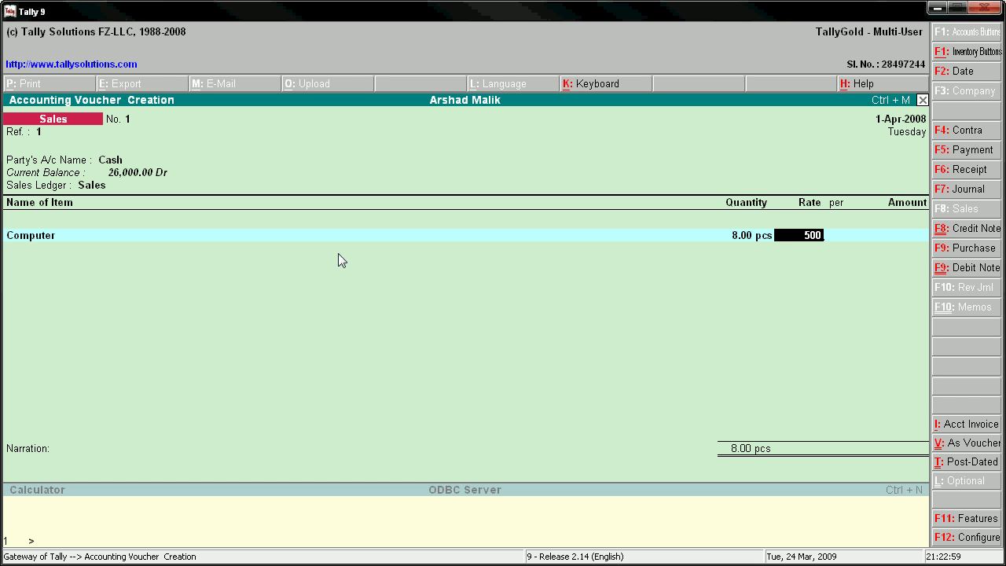
pyautogui.write('0')
pyautogui.press('Return')
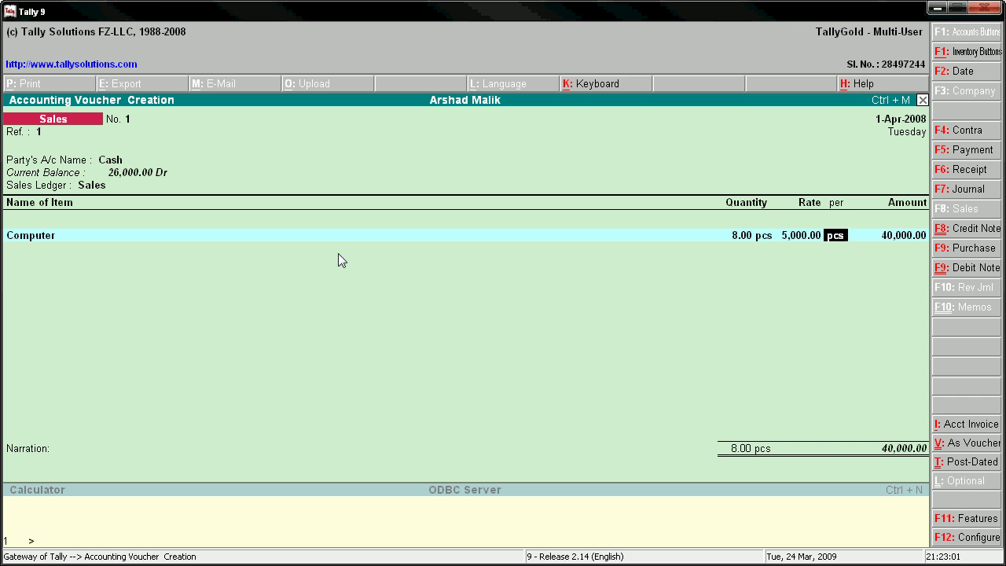
pyautogui.press('Return')
pyautogui.press('Return')
pyautogui.press('Return')
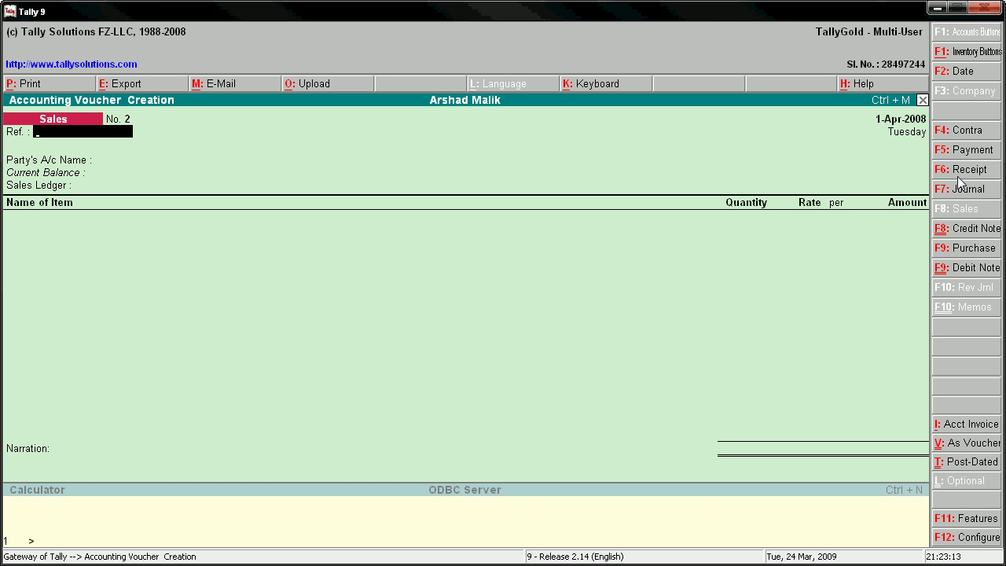
# Start a credit note with reference 111, Cash as the party account, blank party details and Sales Return as the sales ledger.
pyautogui.click(956, 232)
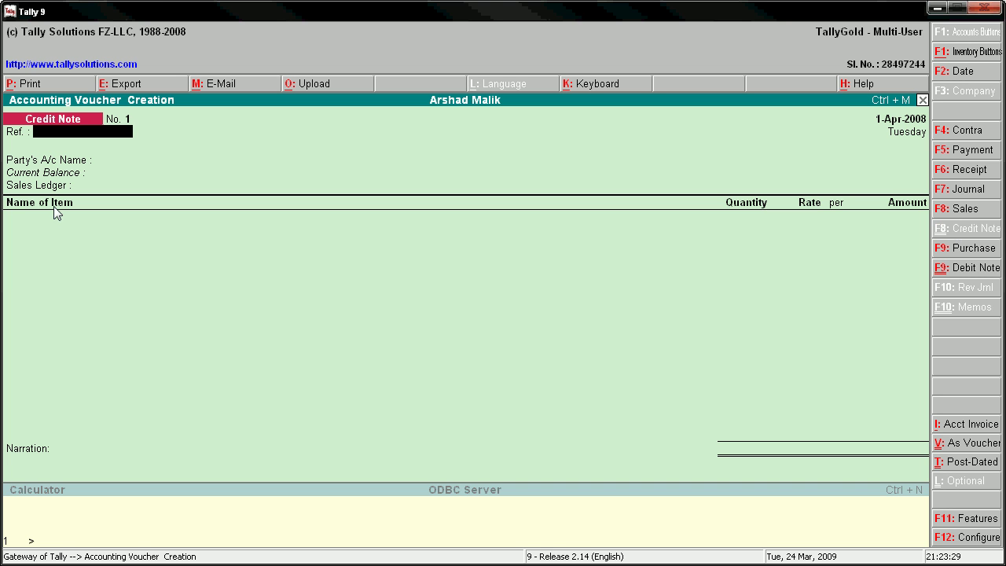
pyautogui.write('111')
pyautogui.press('Return')
pyautogui.press('Return')
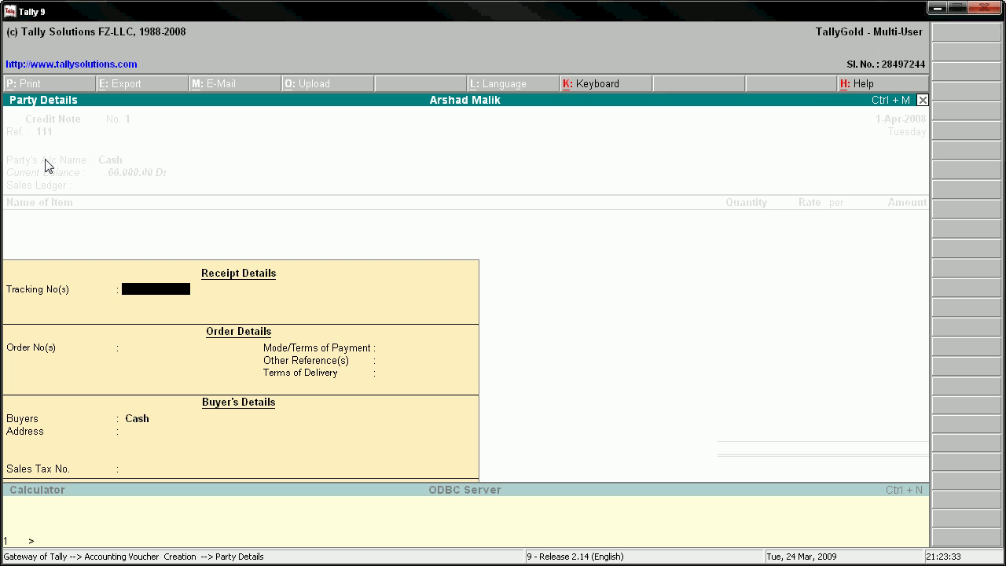
pyautogui.press('Return')
pyautogui.press('Return')
pyautogui.press('Return')
pyautogui.press('Return')
pyautogui.press('Return')
pyautogui.press('Return')
pyautogui.press('Return')
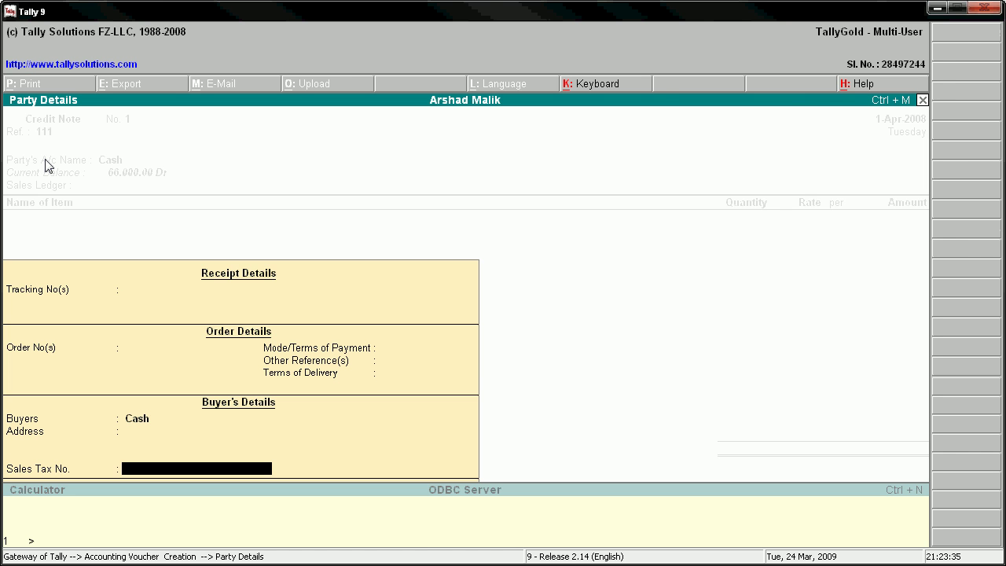
pyautogui.press('Return')
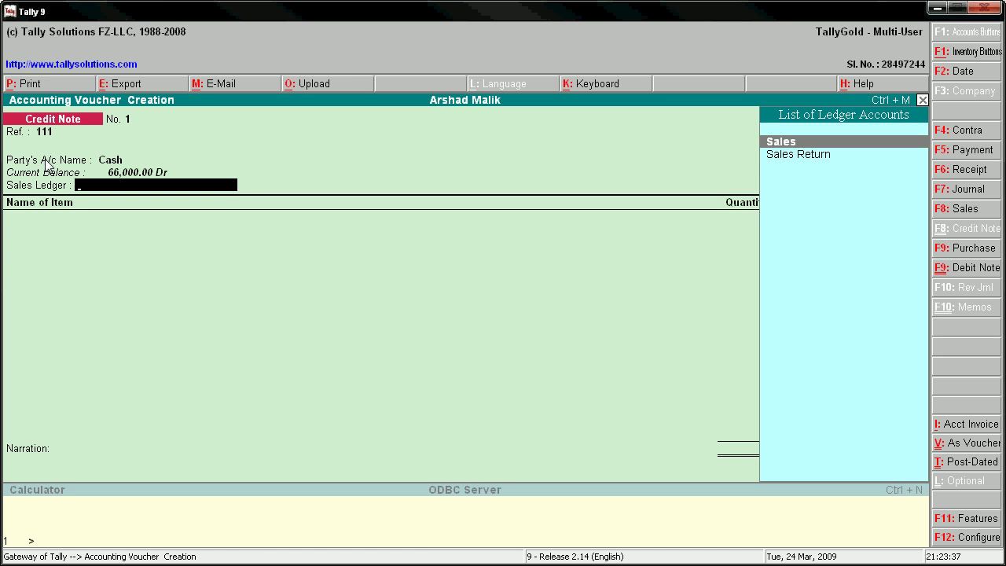
pyautogui.press('Down')
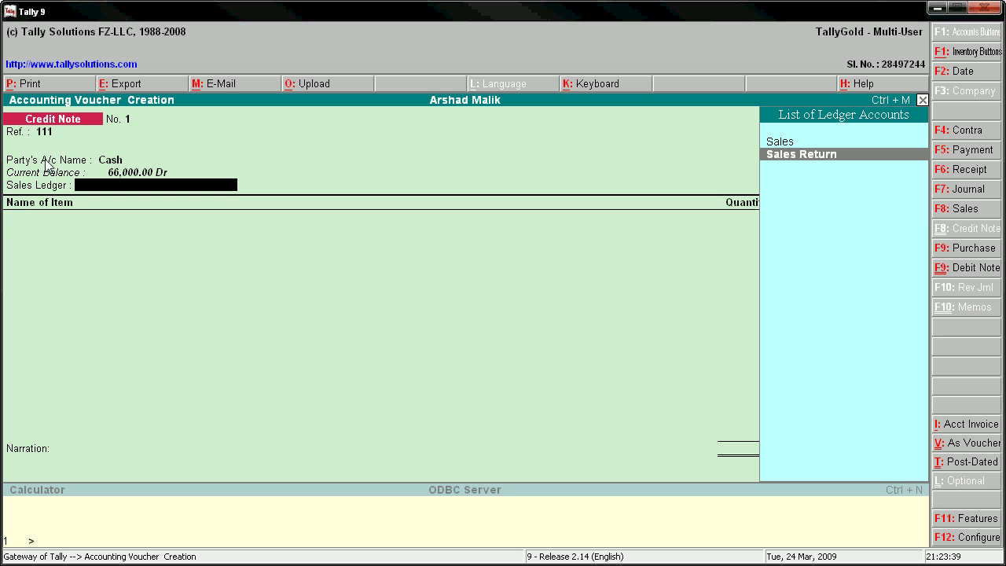
pyautogui.press('Return')
# Add 1 pc of Computer at the 5,000 rate and save the credit note without a narration.
pyautogui.write('C')
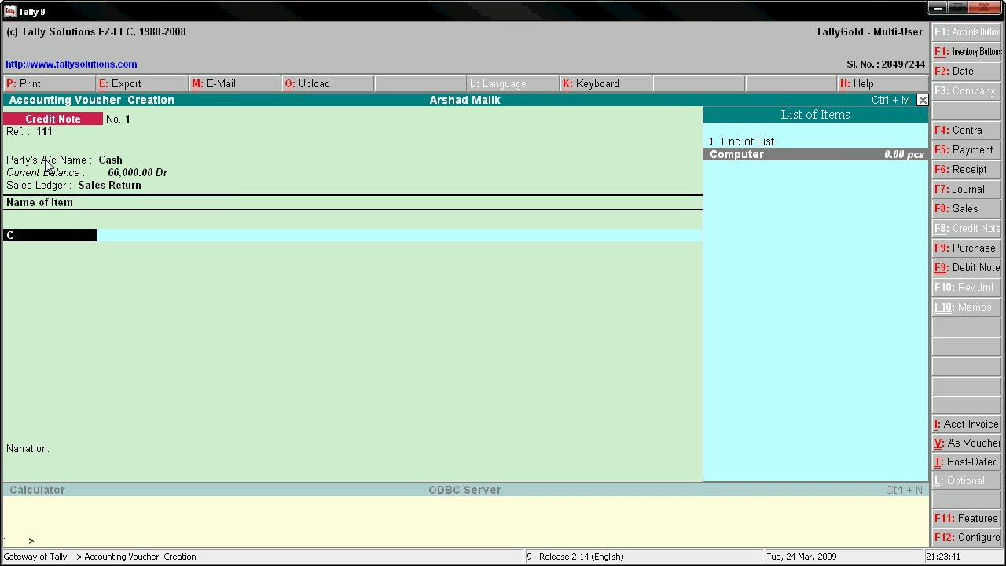
pyautogui.press('Return')
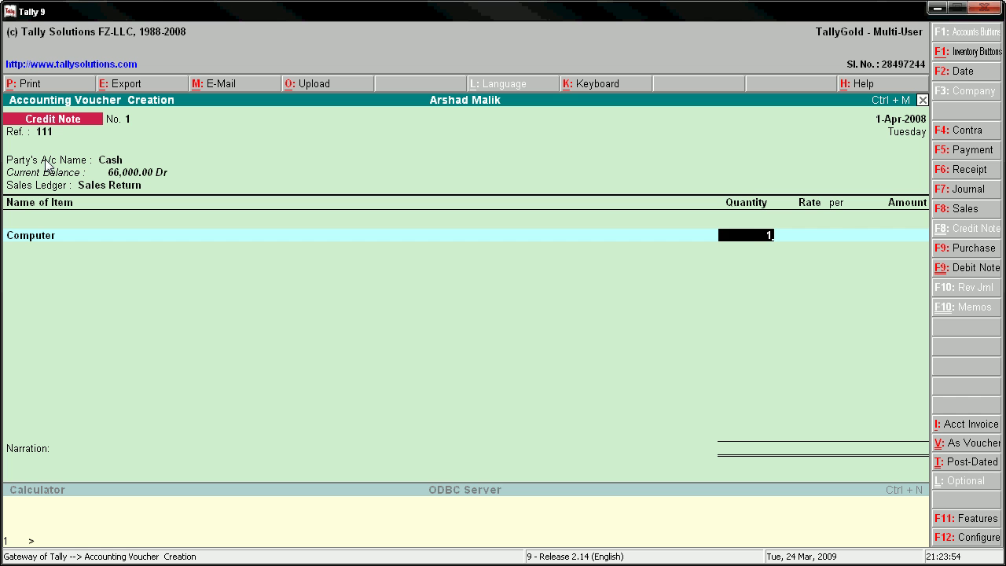
pyautogui.press('Return')
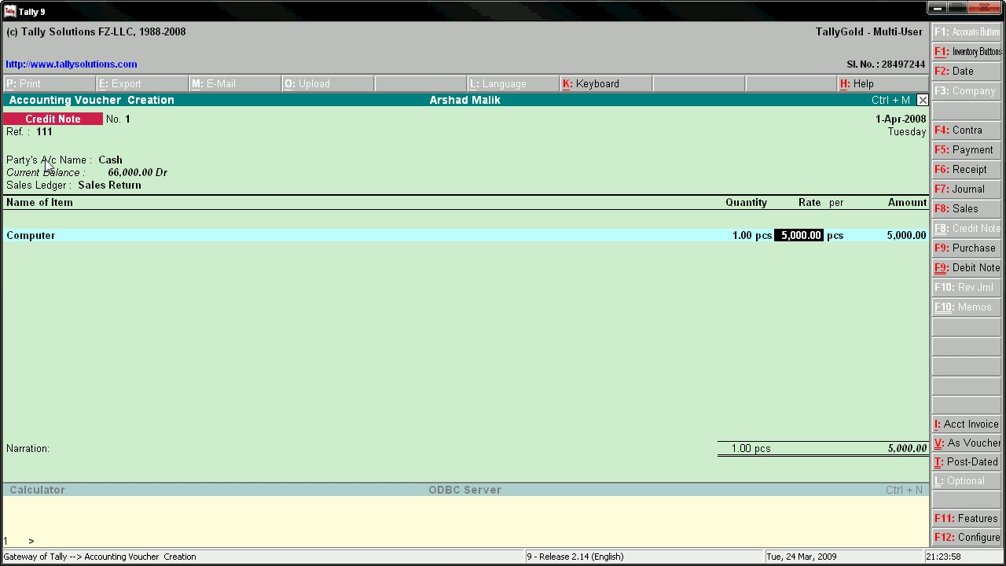
pyautogui.press('Return')
pyautogui.press('Return')
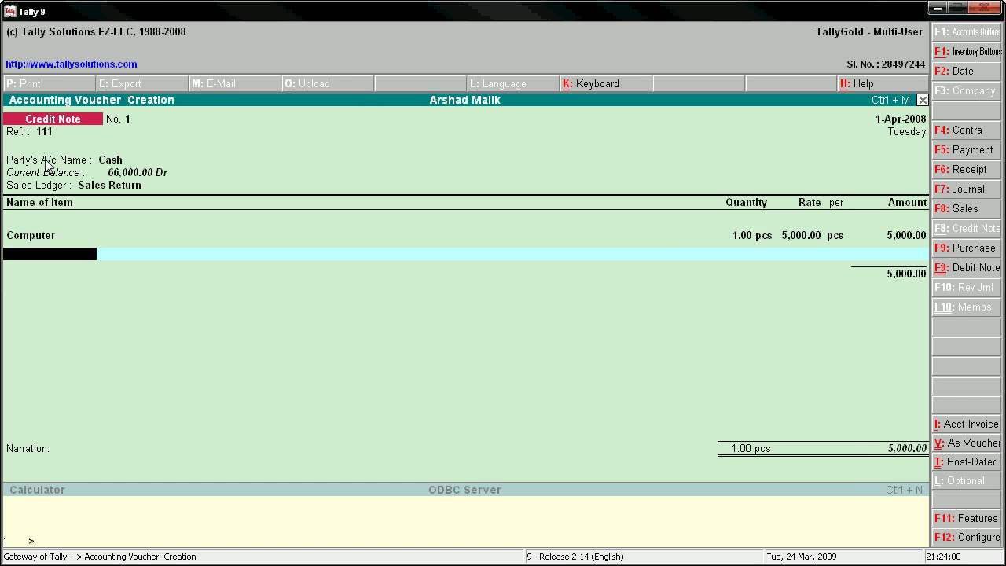
pyautogui.press('Return')
pyautogui.press('Return')
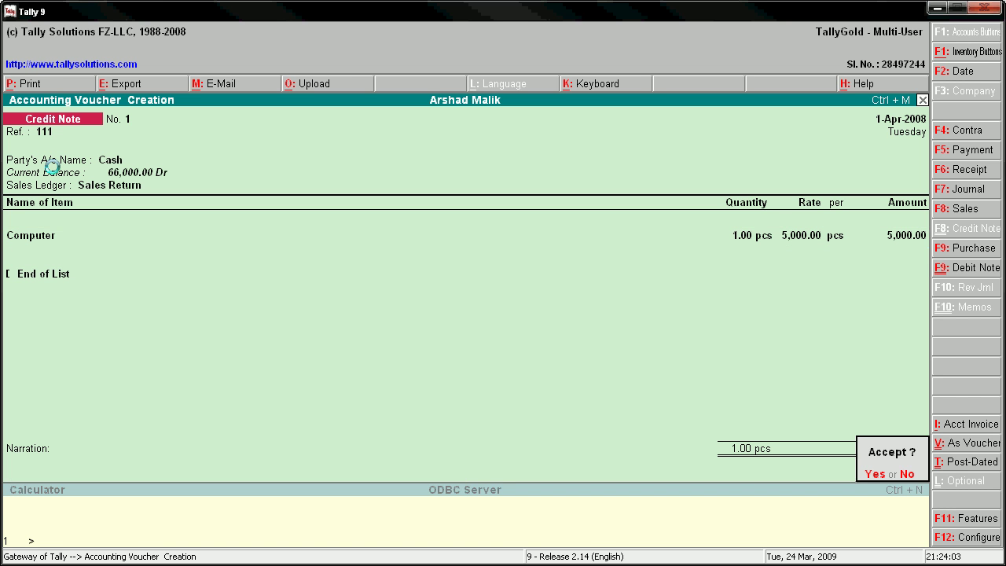
pyautogui.press('Return')
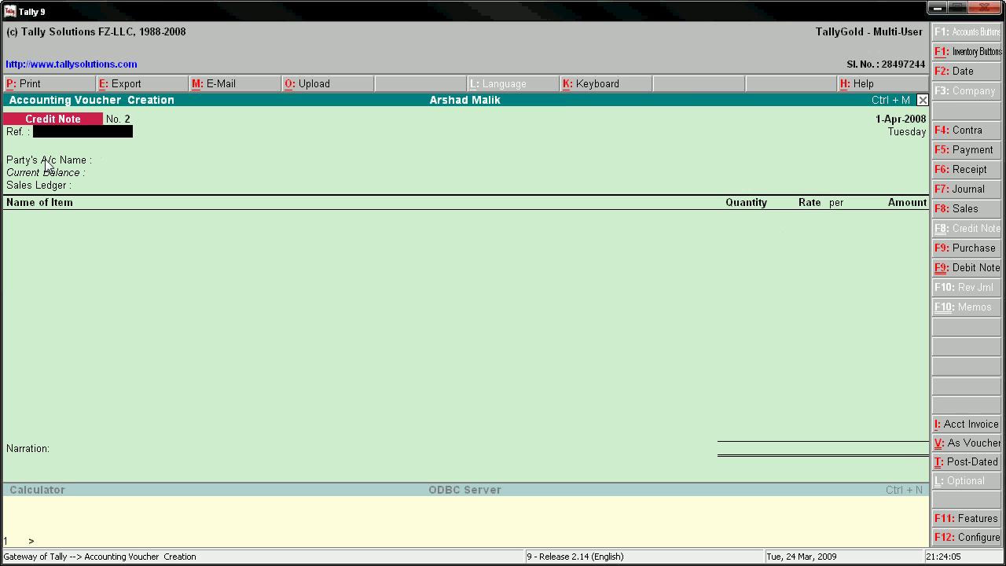
# Leave voucher entry, examine the Profit & Loss account in its detailed view, and return to the Gateway of Tally.
pyautogui.press('Escape')
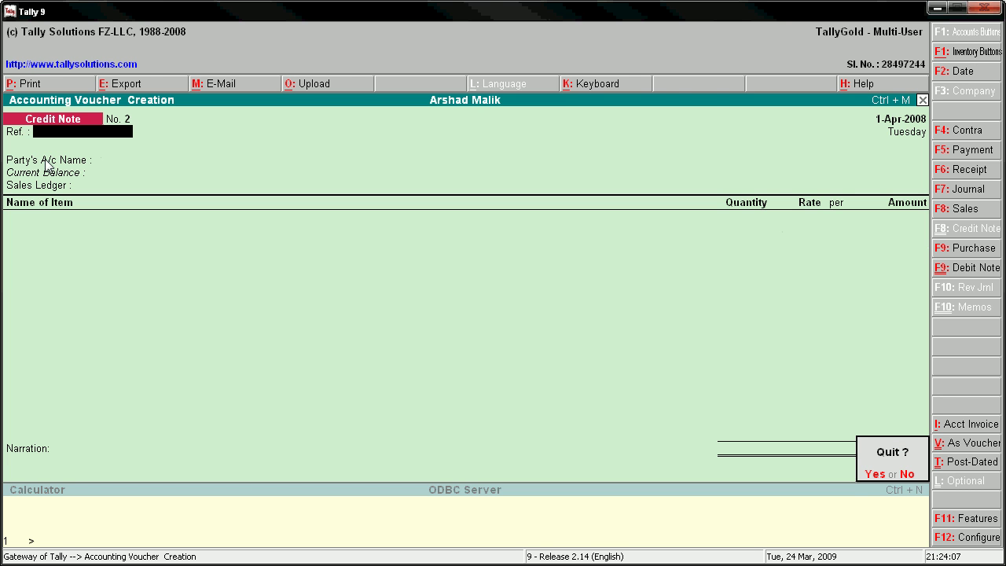
pyautogui.press('Return')
pyautogui.press('Down')
pyautogui.press('Down')
pyautogui.press('Down')
pyautogui.press('Down')
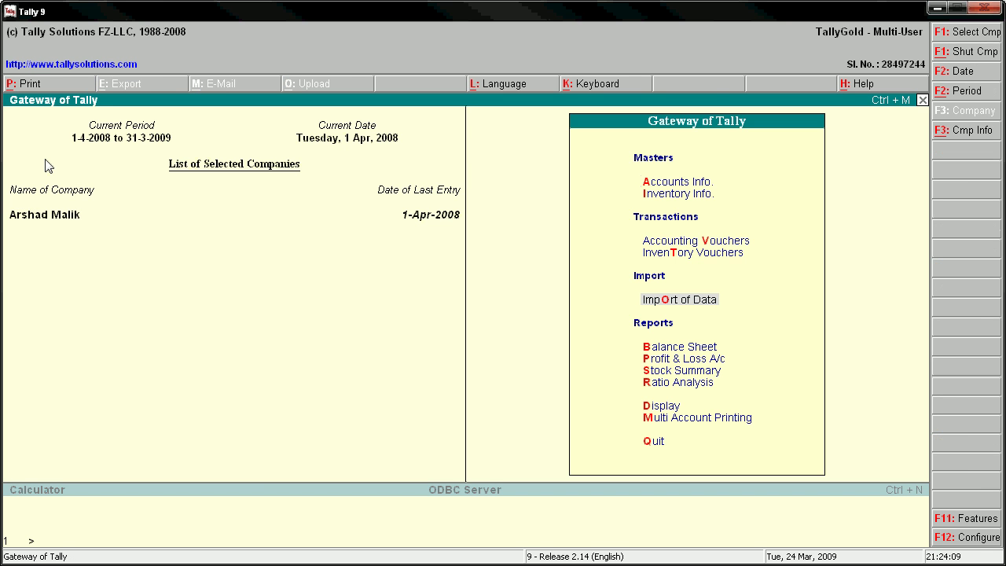
pyautogui.press('Down')
pyautogui.press('Down')
pyautogui.press('Down')
pyautogui.press('Down')
pyautogui.press('Down')
pyautogui.press('Down')
pyautogui.press('Up')
pyautogui.press('Up')
pyautogui.press('Up')
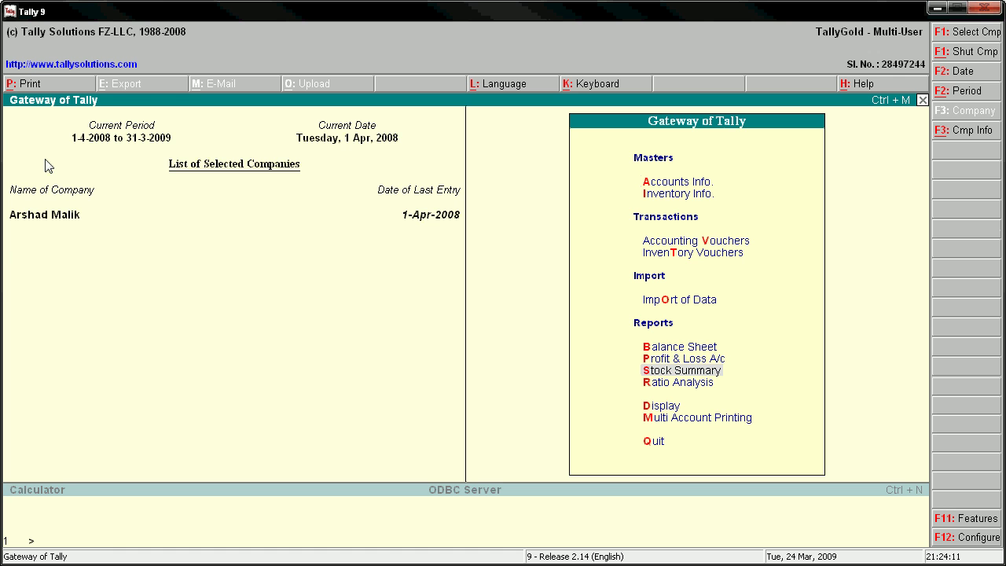
pyautogui.press('p')
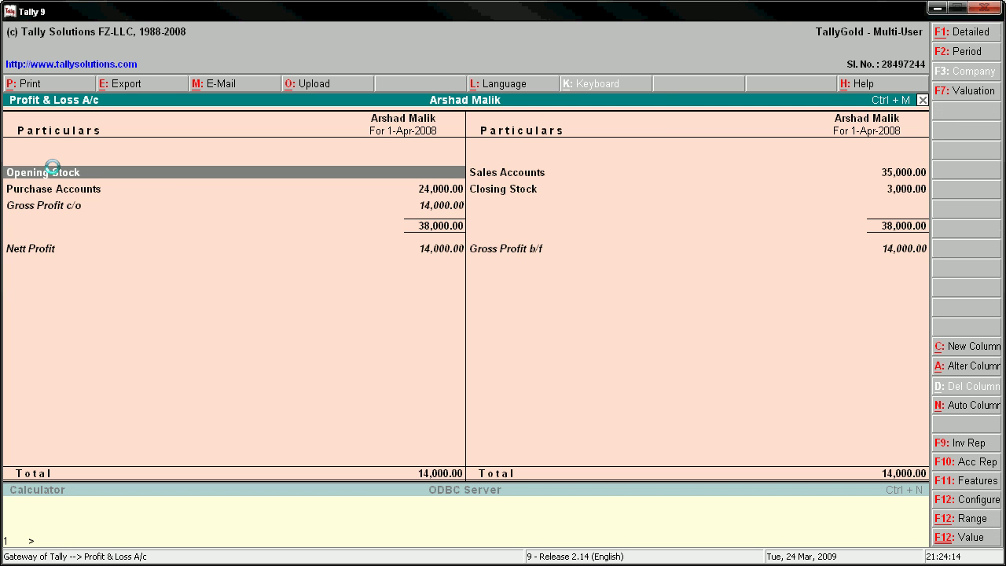
pyautogui.hotkey('alt', 'F1')
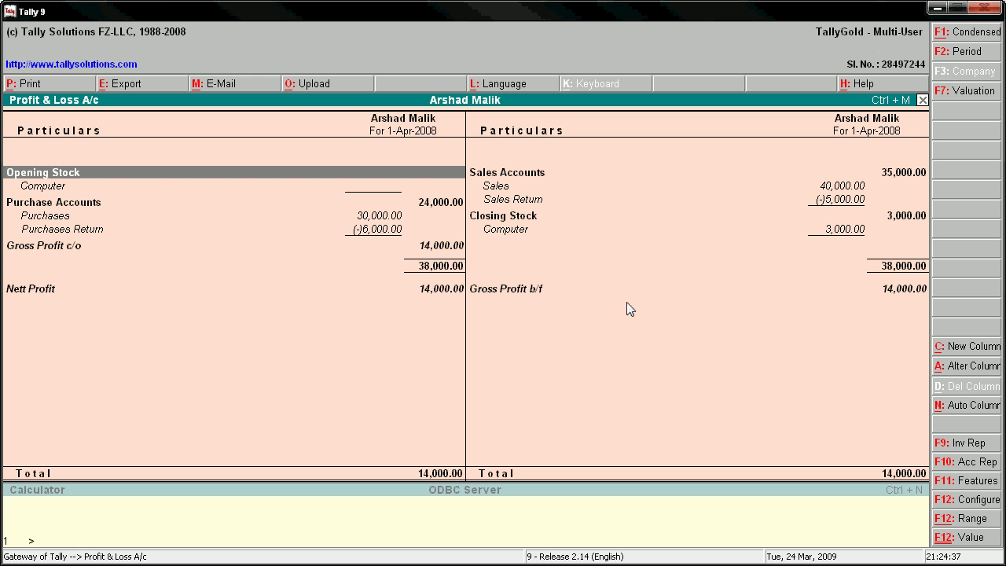
pyautogui.press('Escape')
pyautogui.press('Escape')
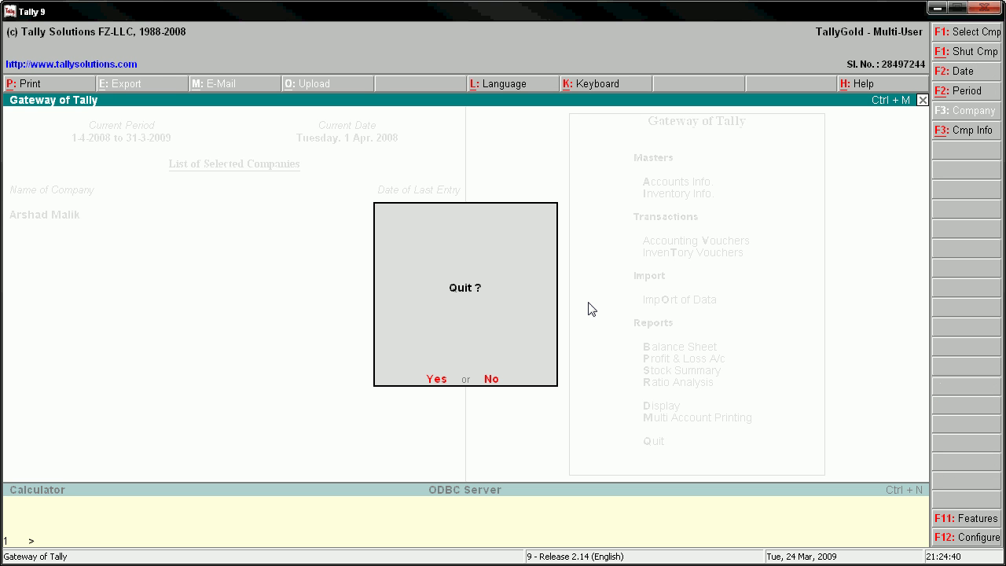
pyautogui.press('n')
# Review the company's accounting features from accounting voucher entry, including the debit/credit note options, and return to the Gateway of Tally.
pyautogui.press('Up')
pyautogui.press('Up')
pyautogui.press('Up')
pyautogui.press('Up')
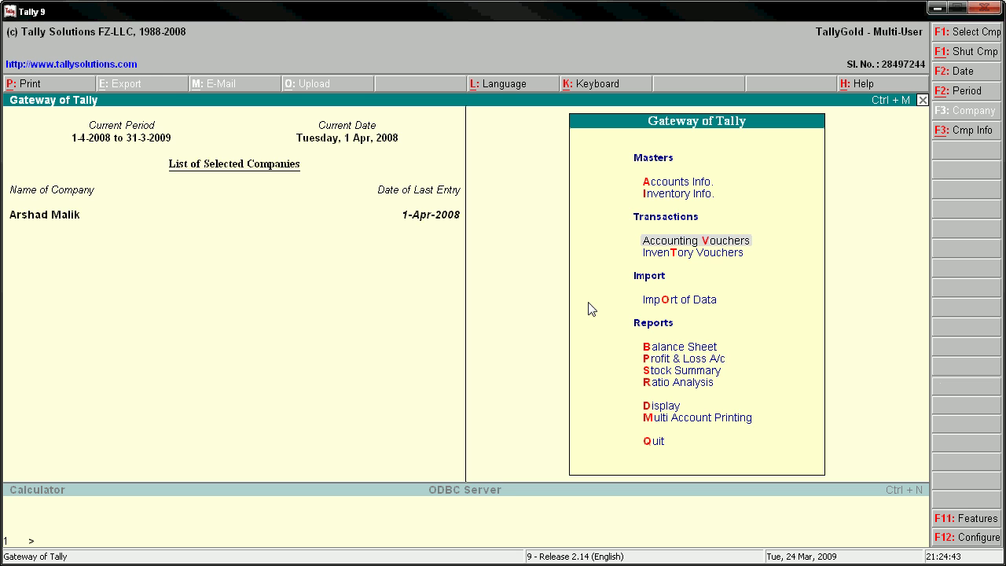
pyautogui.press('Return')
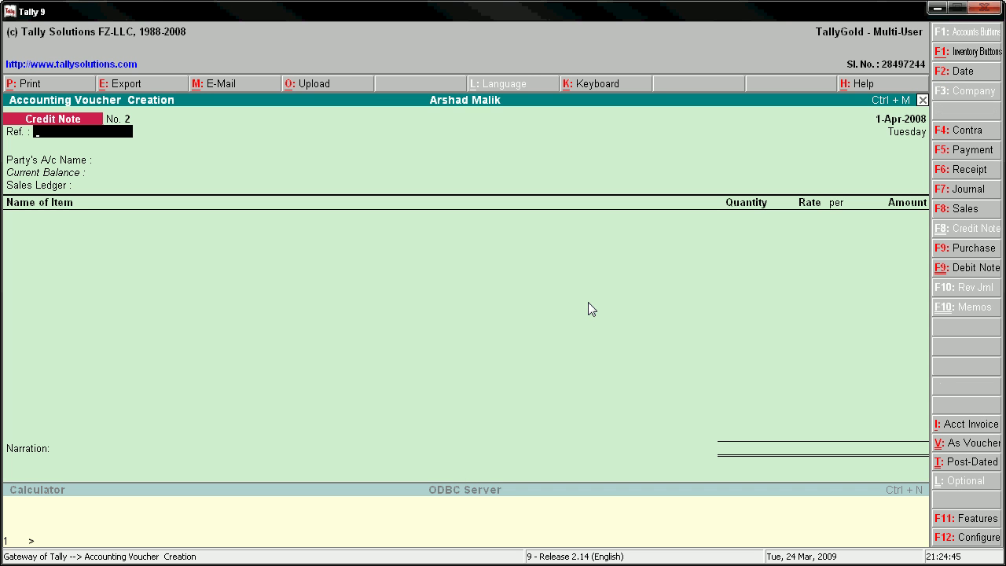
pyautogui.click(965, 520)
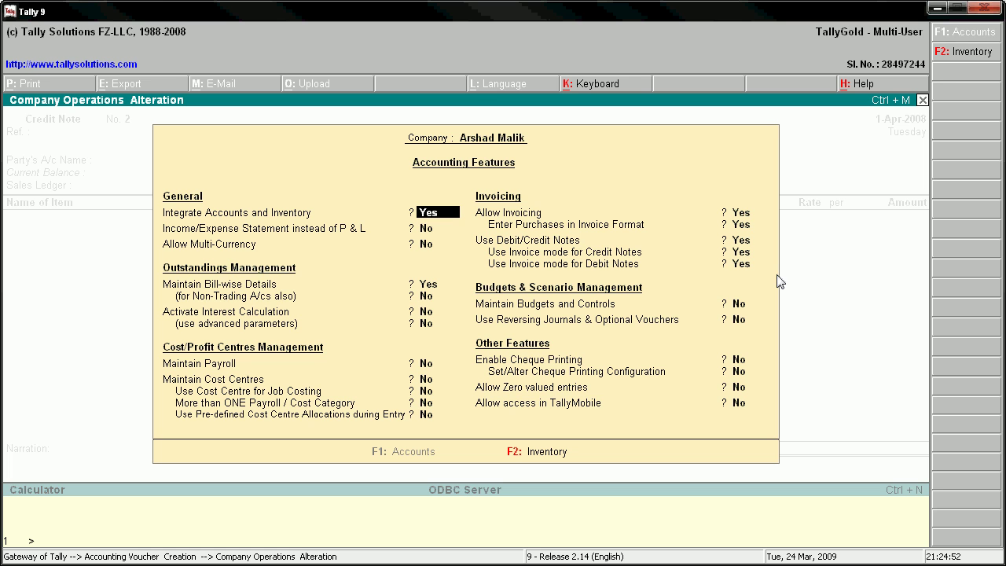
pyautogui.press('BackSpace')
pyautogui.press('Escape')
pyautogui.press('Escape')
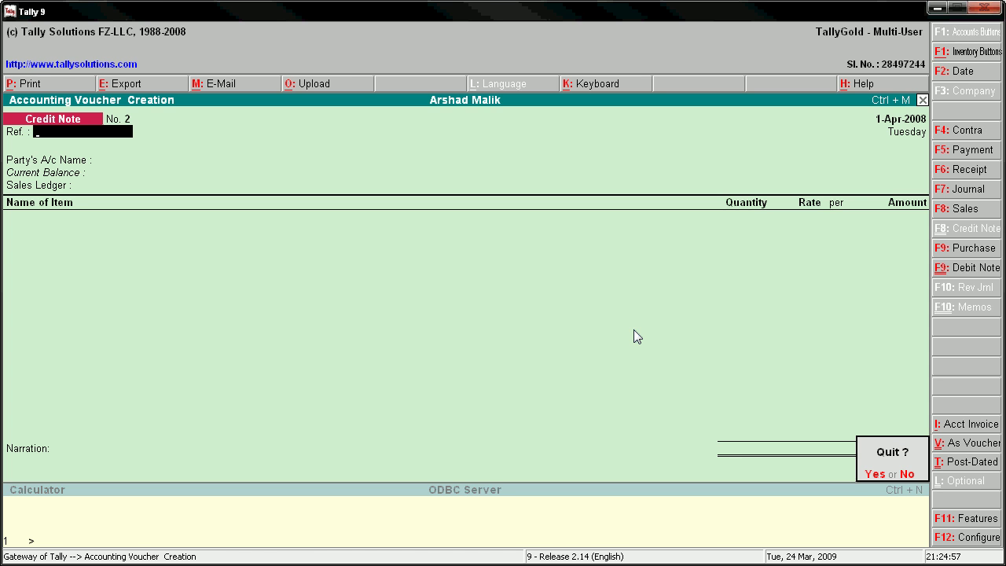
pyautogui.press('n')
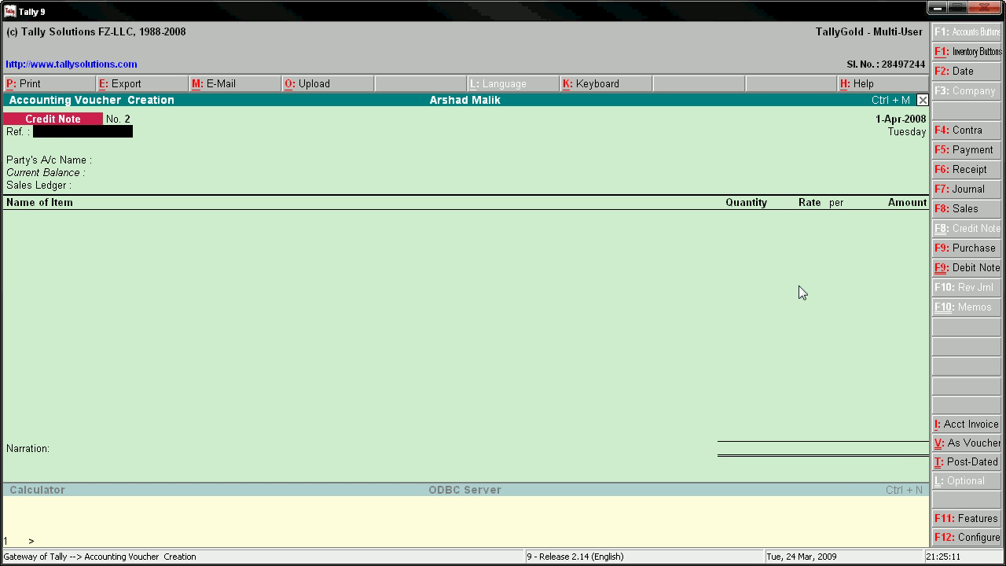
pyautogui.press('Escape')
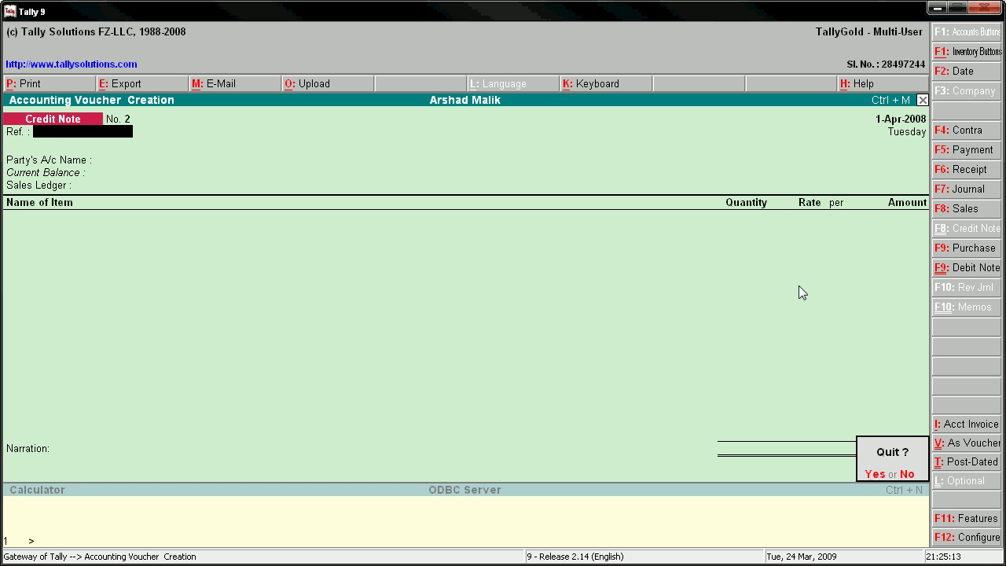
pyautogui.press('Return')
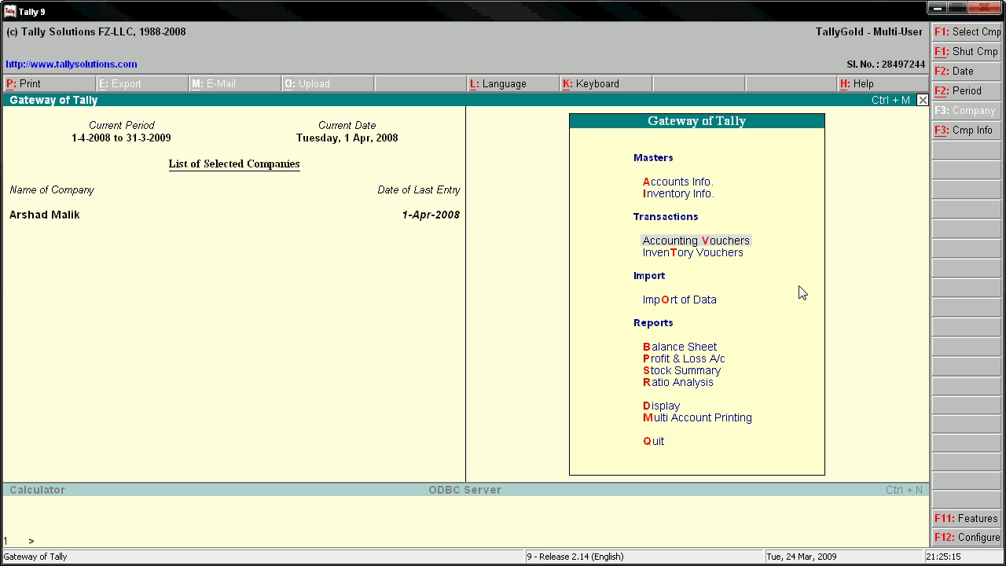